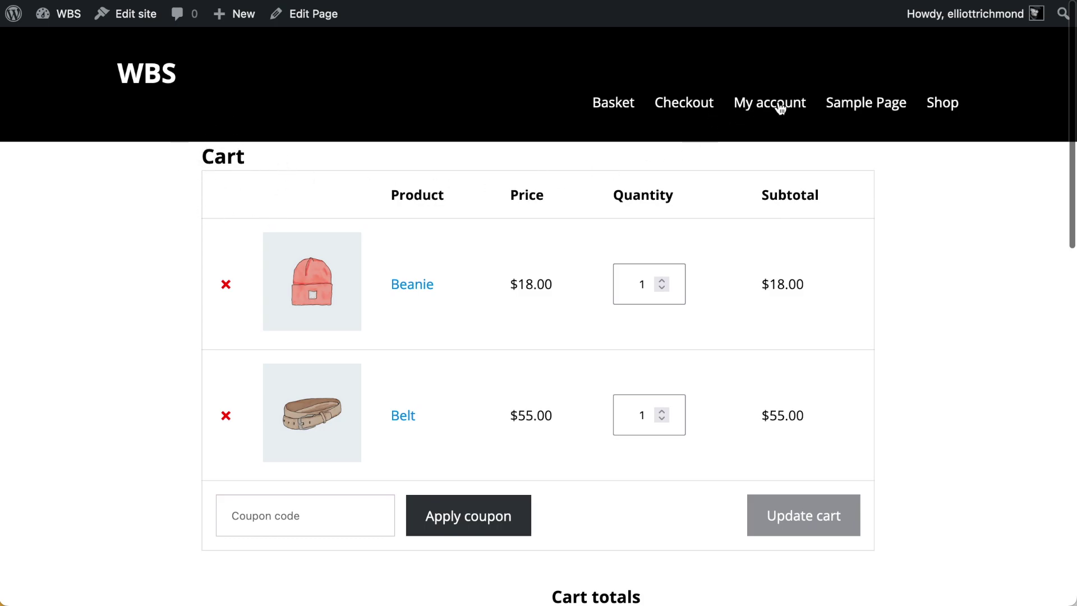
- View the store's Checkout, Shop and home pages to compare the spacing between the header and the content
{"action": "left_click", "coordinate": [695, 104]}
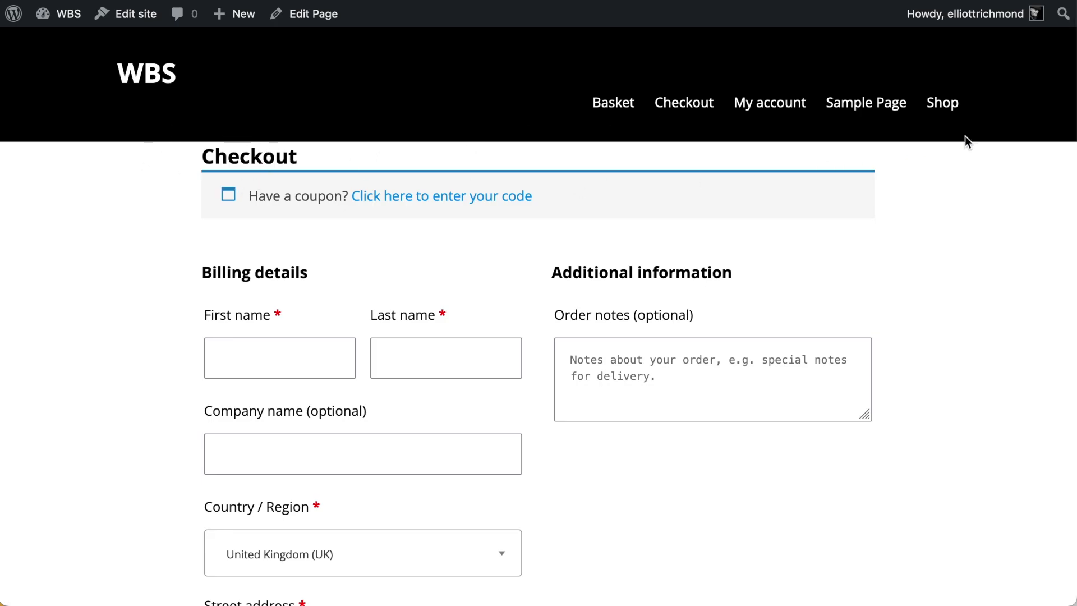
{"action": "left_click", "coordinate": [949, 109]}
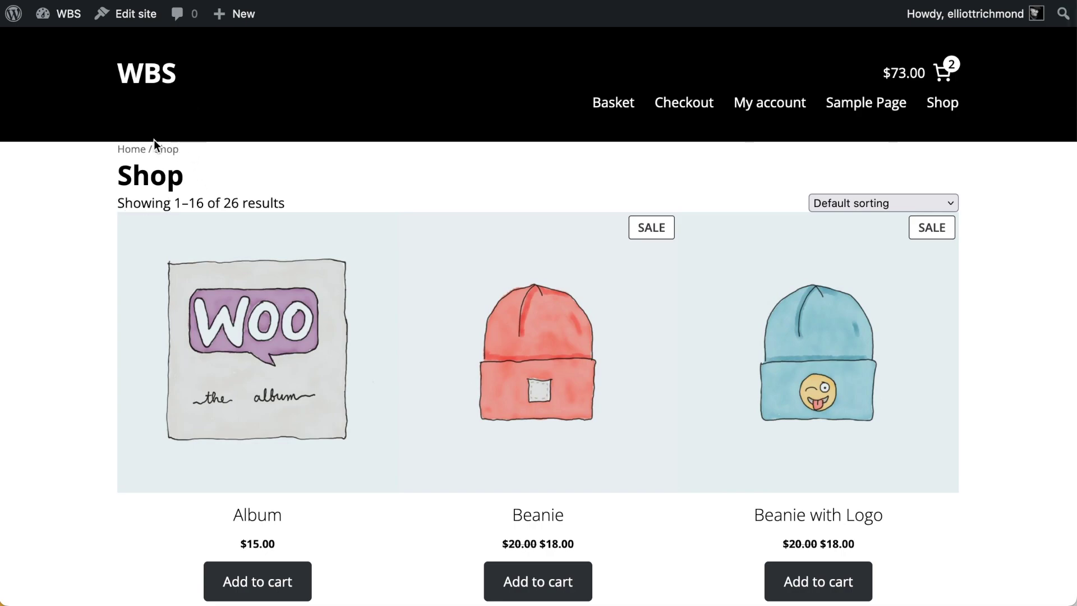
{"action": "left_click", "coordinate": [145, 93]}
{"action": "scroll", "coordinate": [505, 494], "scroll_direction": "down", "scroll_amount": 4}
{"action": "scroll", "coordinate": [505, 495], "scroll_direction": "up", "scroll_amount": 4}
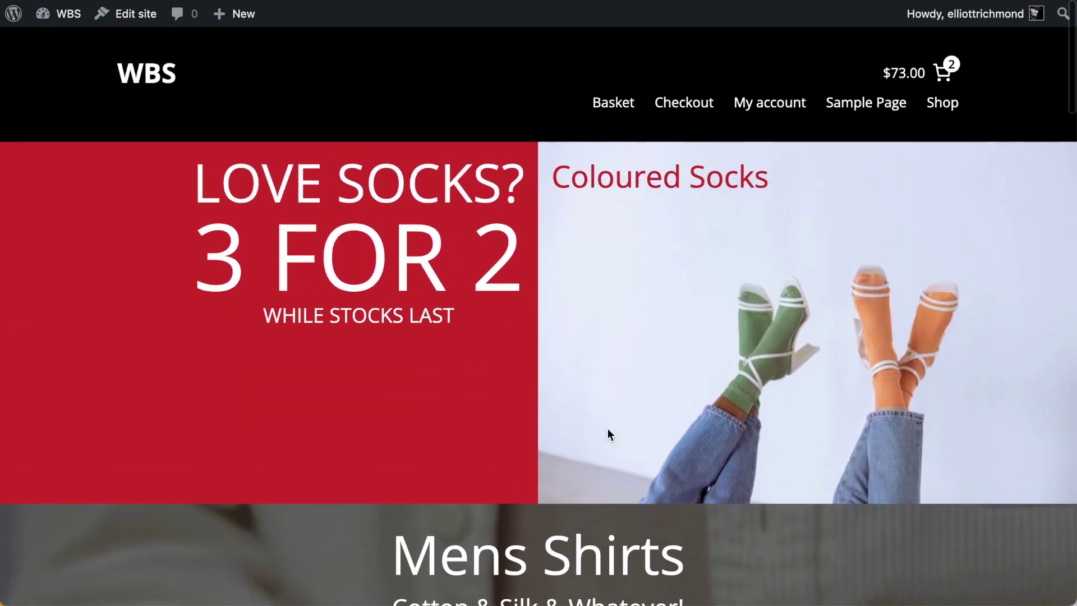
- Go to the Shop page and open its Product Catalog template for editing in the site editor
{"action": "left_click", "coordinate": [925, 104]}
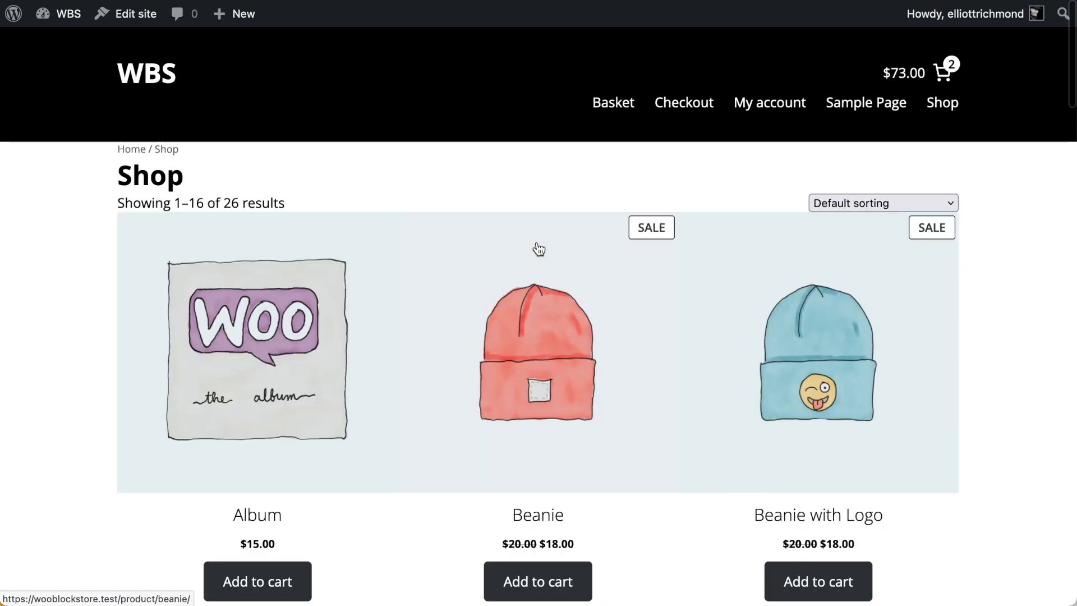
{"action": "left_click", "coordinate": [137, 16]}
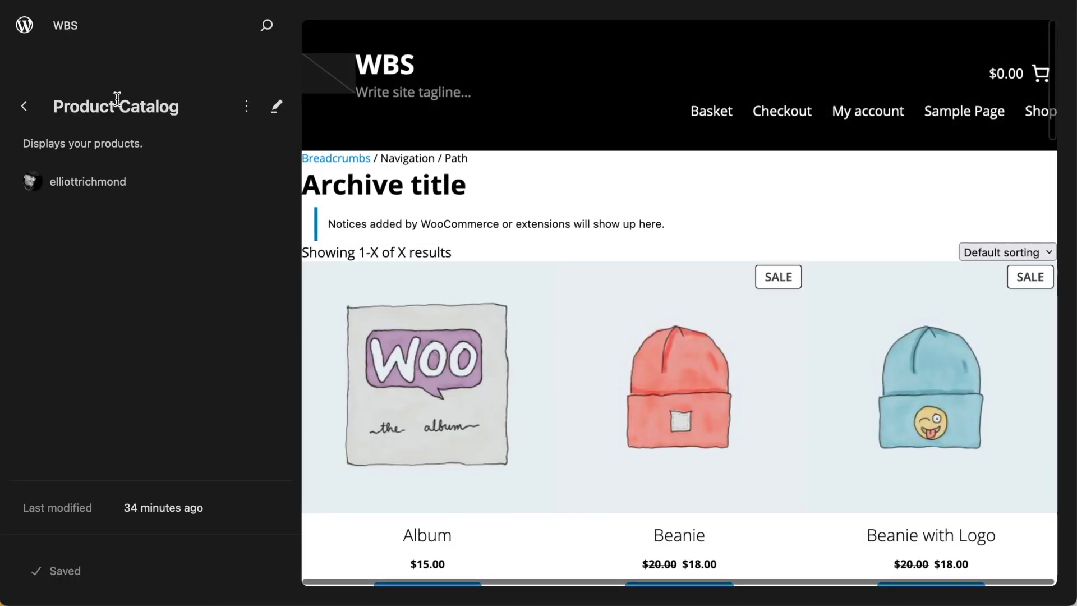
{"action": "left_click", "coordinate": [754, 222]}
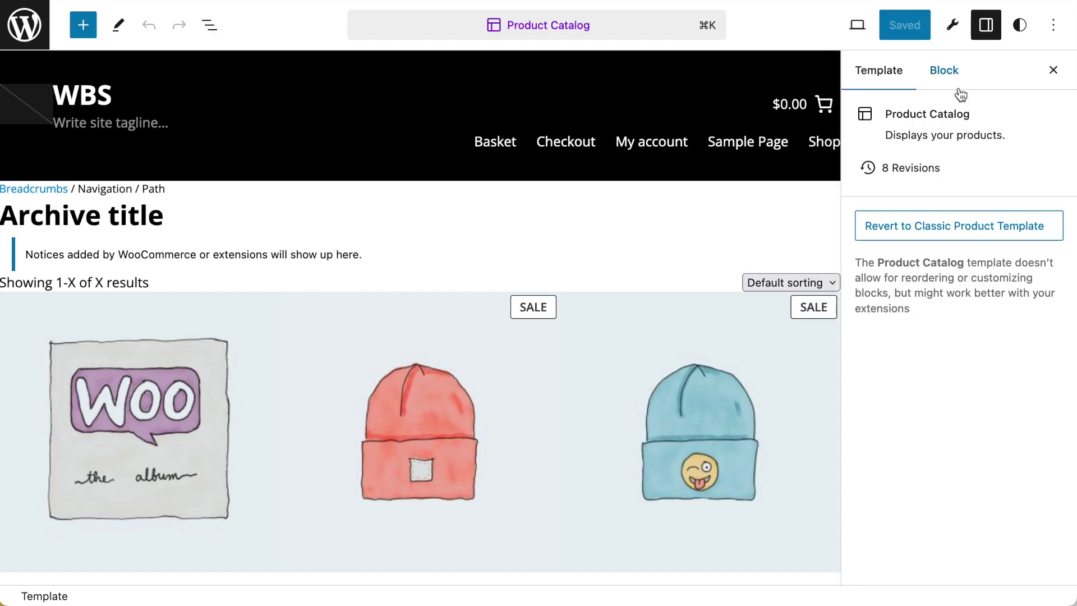
- Set the block spacing in the global layout styles to 3 and save the custom styles
{"action": "left_click", "coordinate": [1021, 26]}
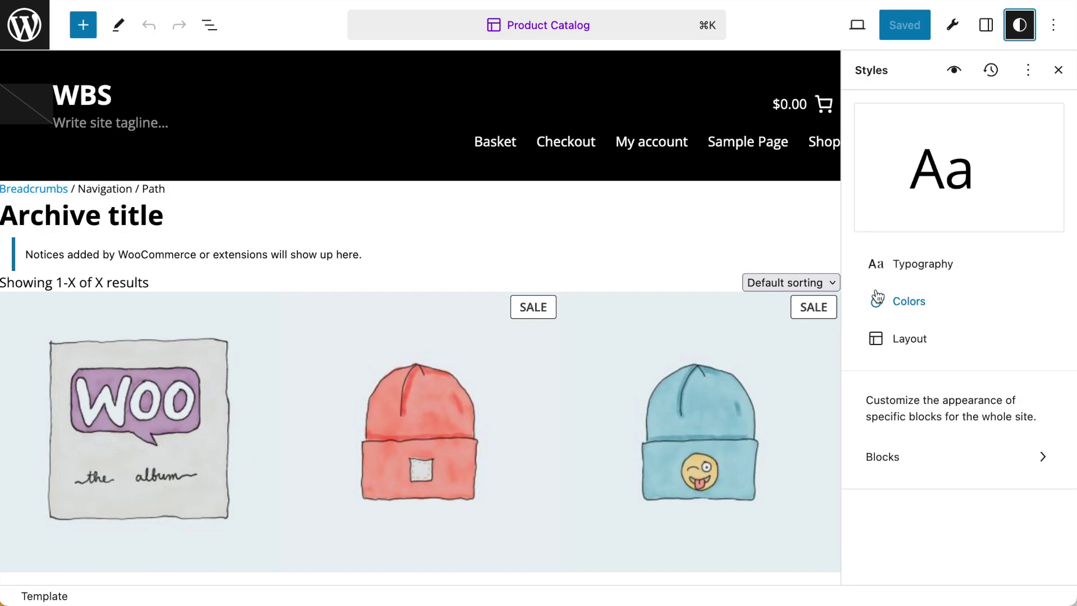
{"action": "left_click", "coordinate": [910, 339]}
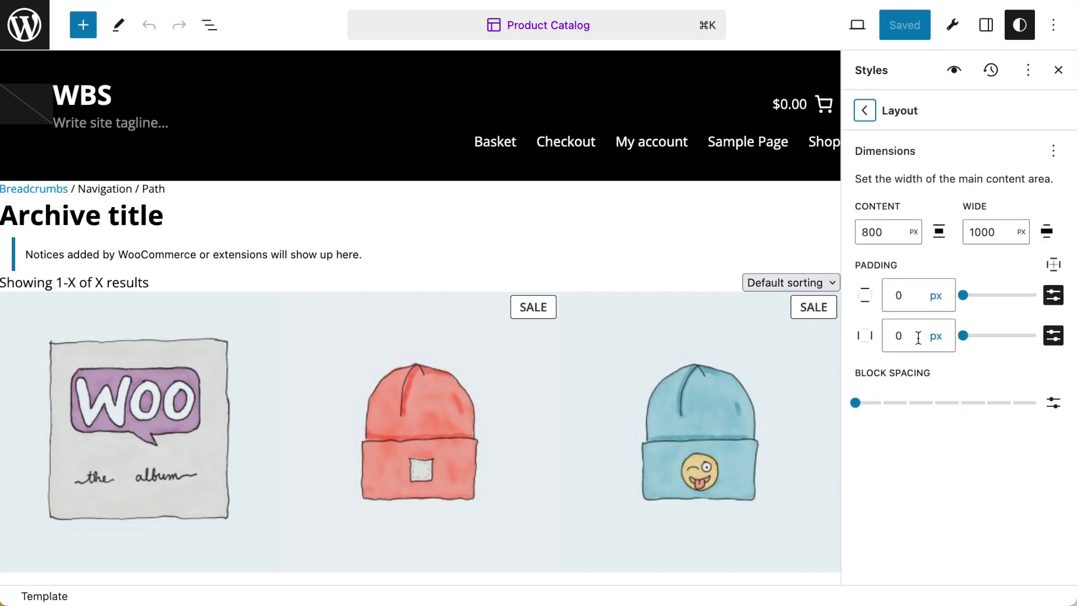
{"action": "left_click", "coordinate": [859, 404]}
{"action": "left_click_drag", "start_coordinate": [855, 403], "coordinate": [933, 403]}
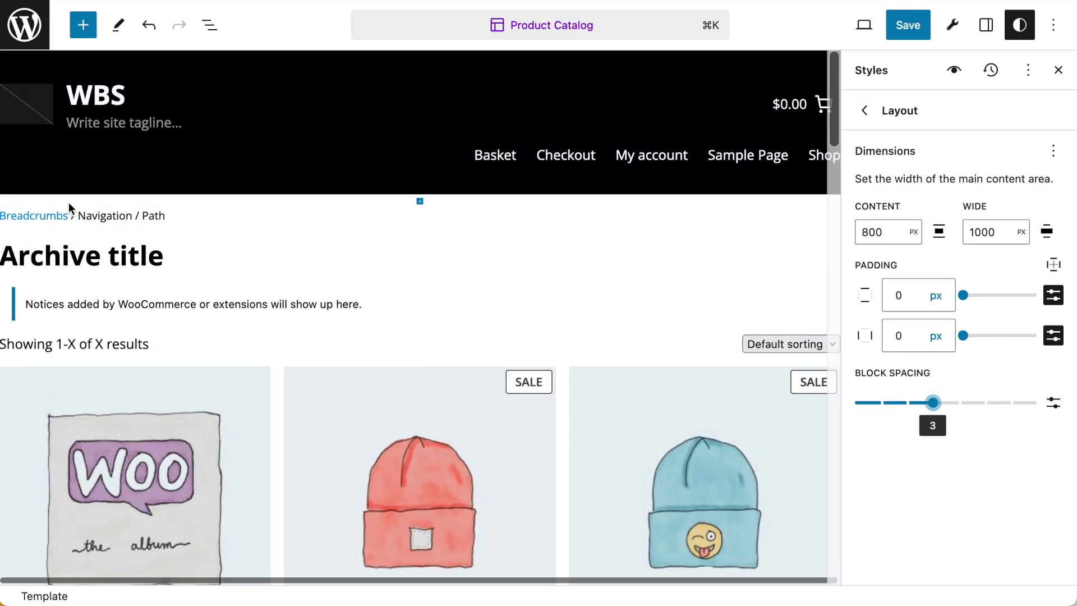
{"action": "left_click", "coordinate": [907, 26]}
{"action": "left_click", "coordinate": [902, 29]}
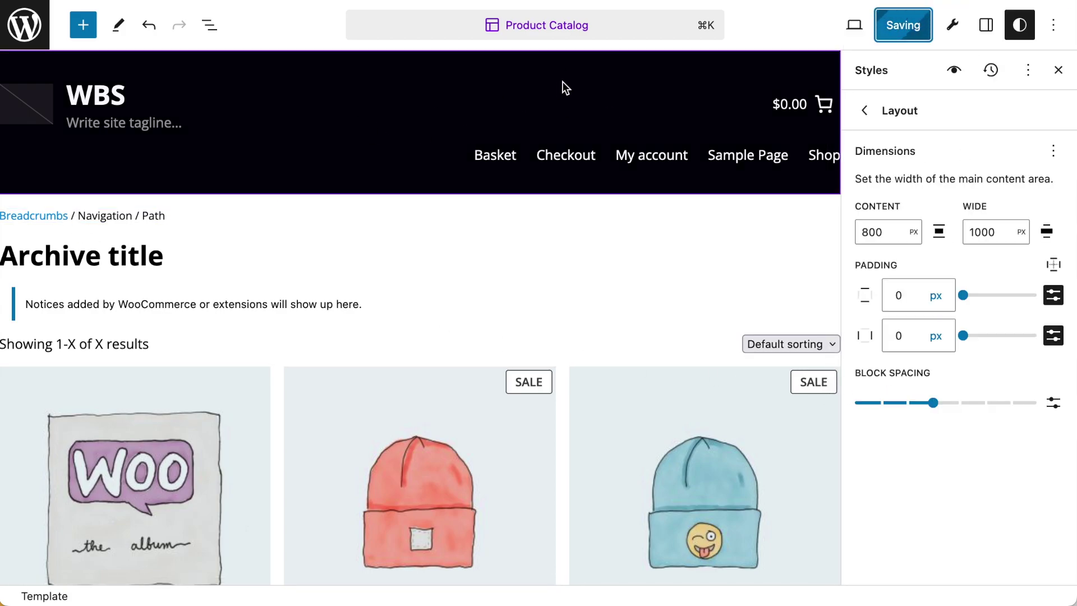
- Search for "front" and open the Front Page template
{"action": "left_click", "coordinate": [546, 28]}
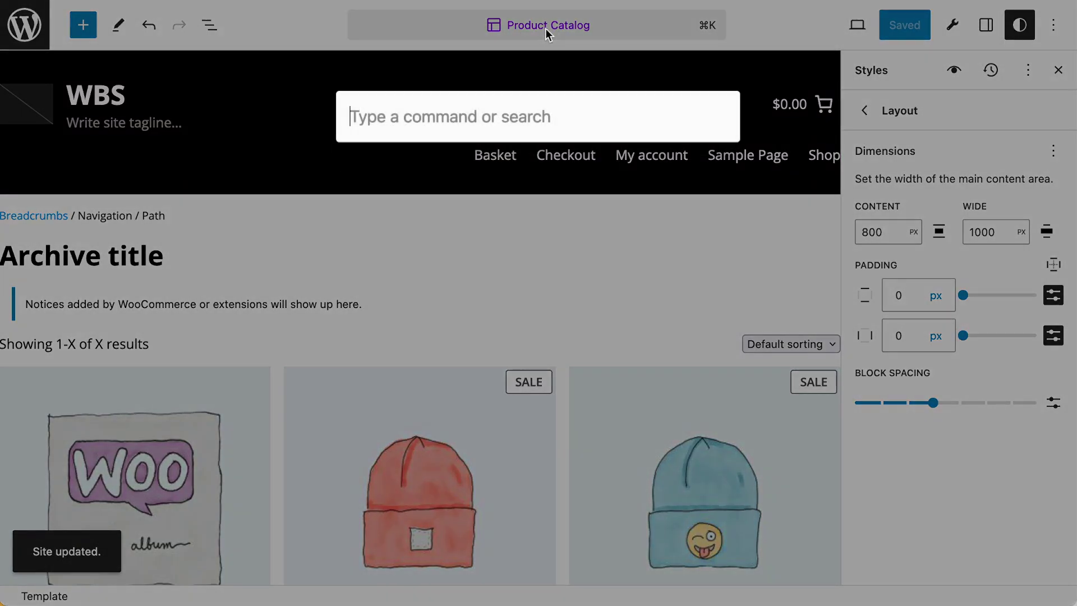
{"action": "type", "text": "fon"}
{"action": "key", "text": "BackSpace"}
{"action": "key", "text": "BackSpace"}
{"action": "type", "text": "r"}
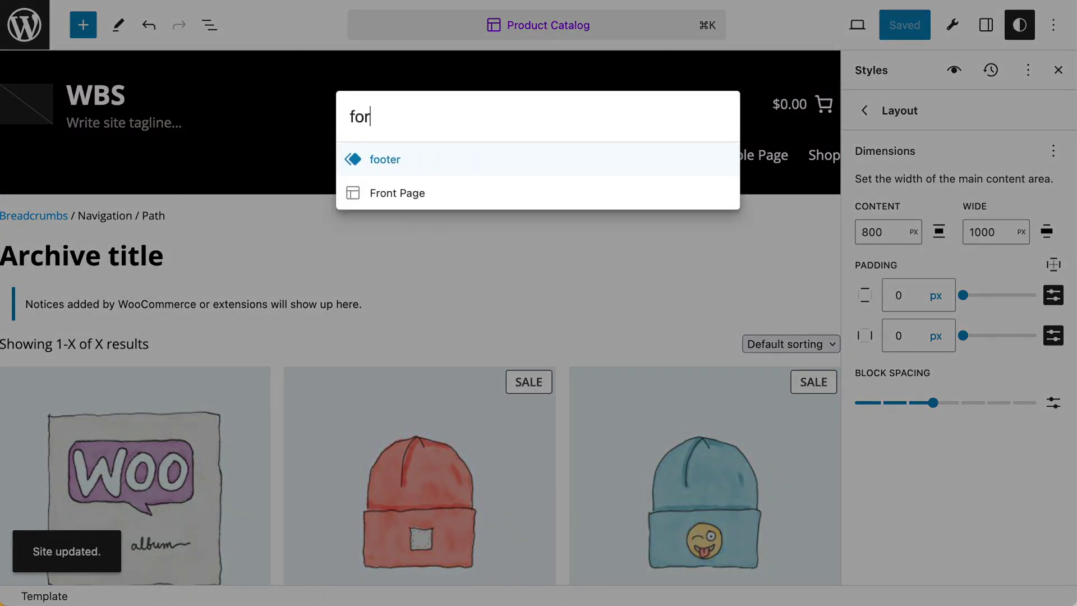
{"action": "type", "text": "ont"}
{"action": "left_click", "coordinate": [409, 155]}
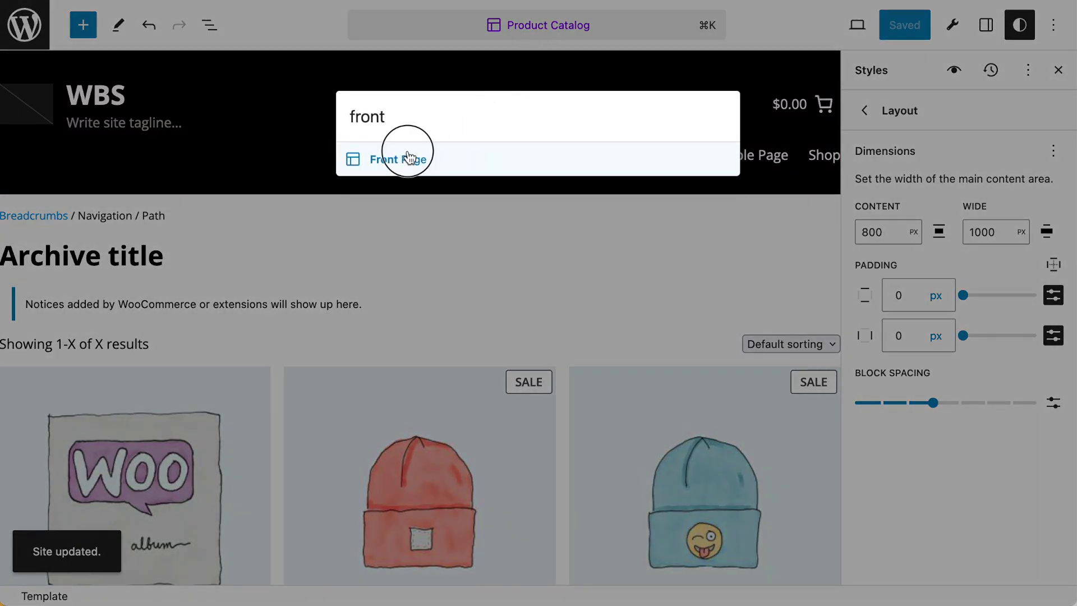
{"action": "left_click", "coordinate": [409, 159]}
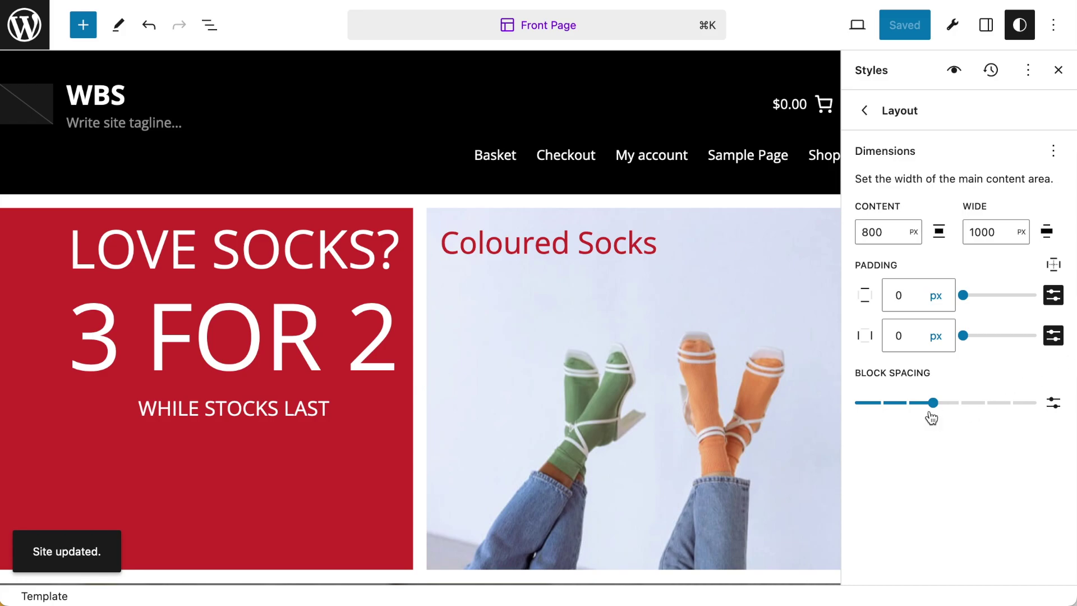
- Set the global block spacing back to 0 and save the custom styles
{"action": "left_click_drag", "start_coordinate": [933, 402], "coordinate": [855, 402]}
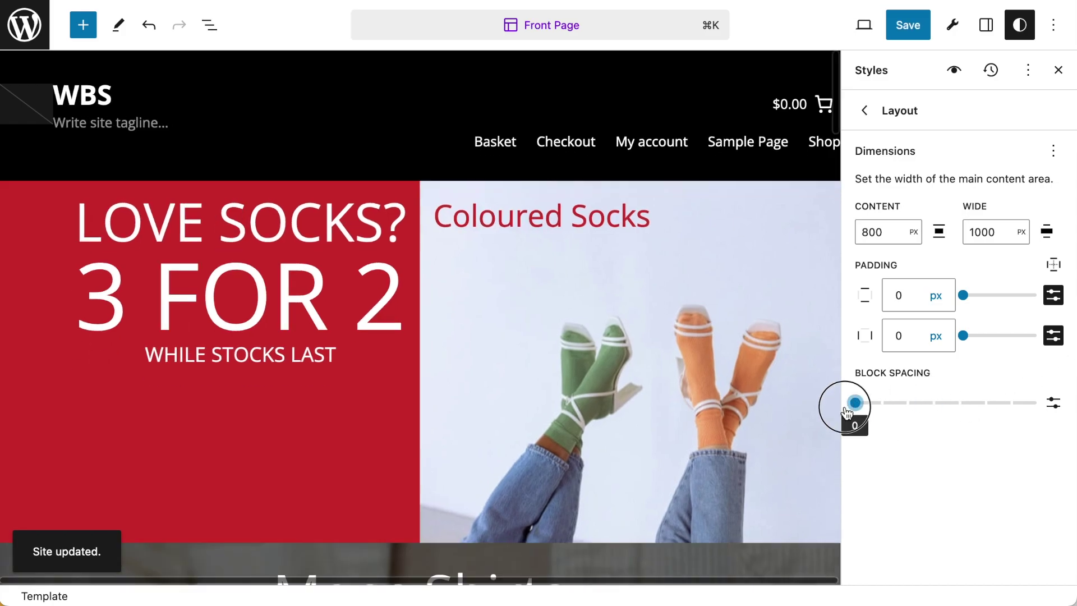
{"action": "left_click", "coordinate": [908, 33]}
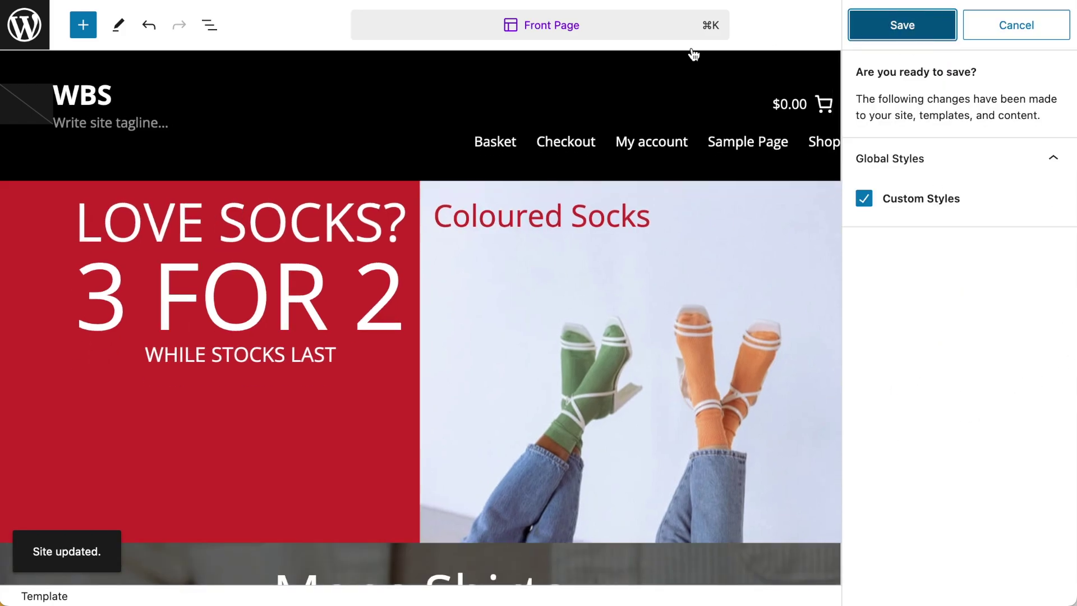
{"action": "left_click", "coordinate": [907, 28]}
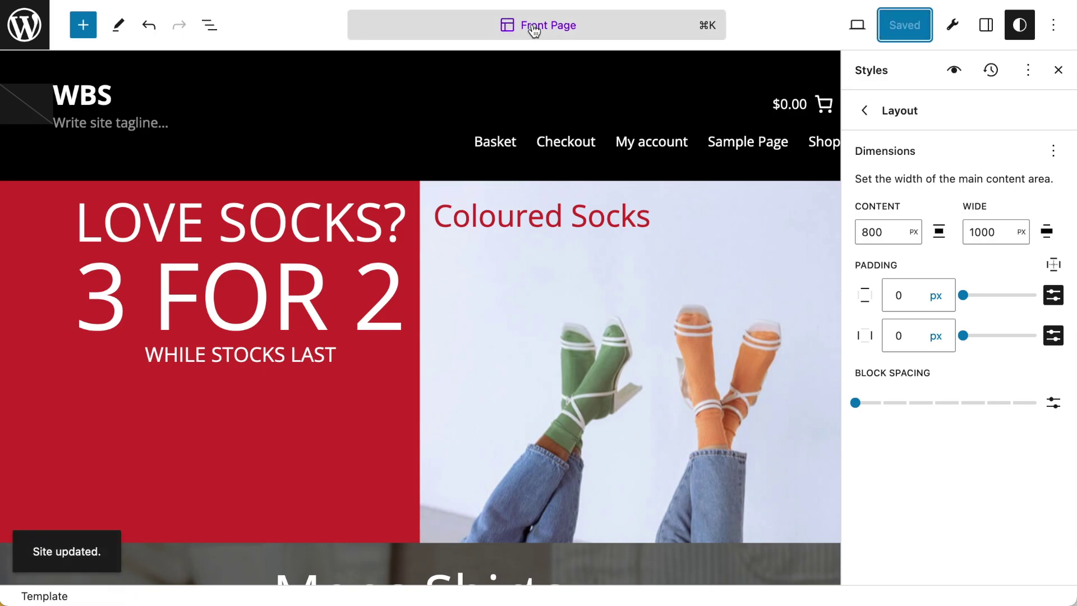
- Search for "pro" and open the Product Catalog template
{"action": "left_click", "coordinate": [533, 26]}
{"action": "type", "text": "pro"}
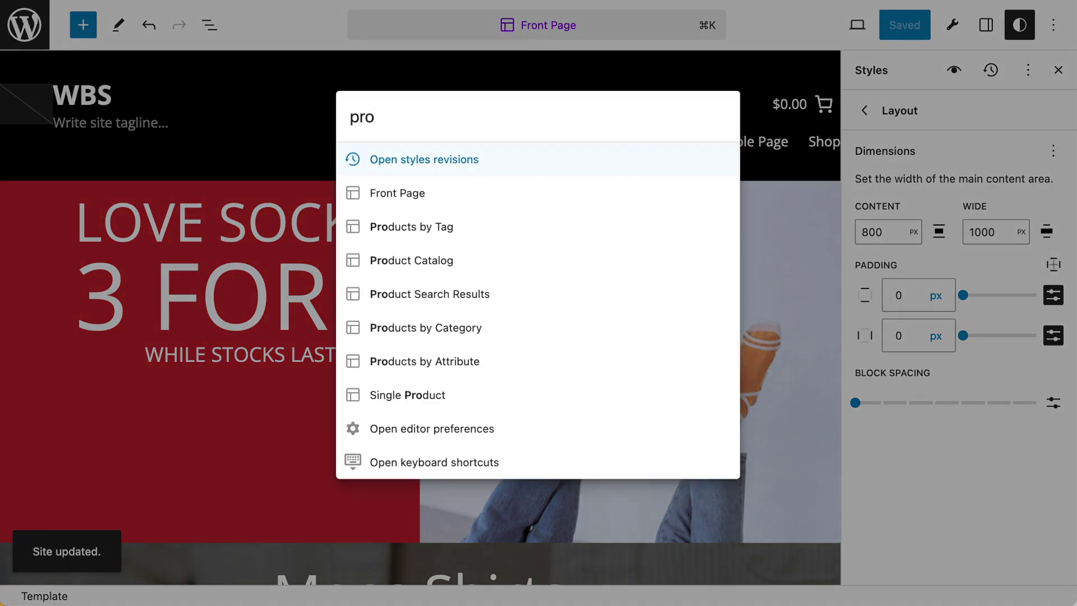
{"action": "left_click", "coordinate": [416, 261]}
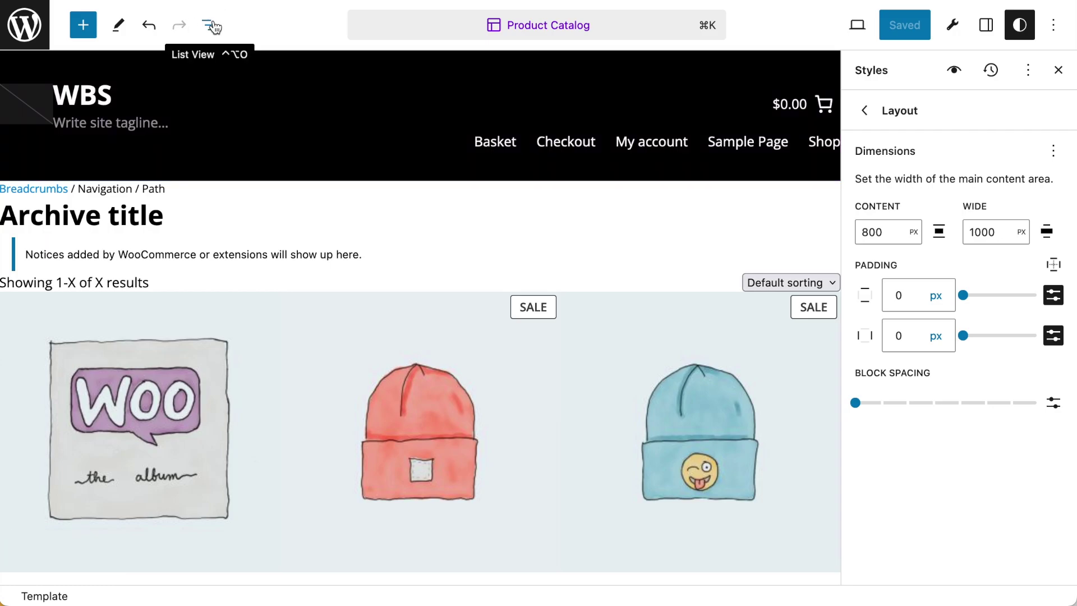
- Set the bottom margin of the Group block inside the Product Catalog's header to 3 and save the change
{"action": "left_click", "coordinate": [215, 26]}
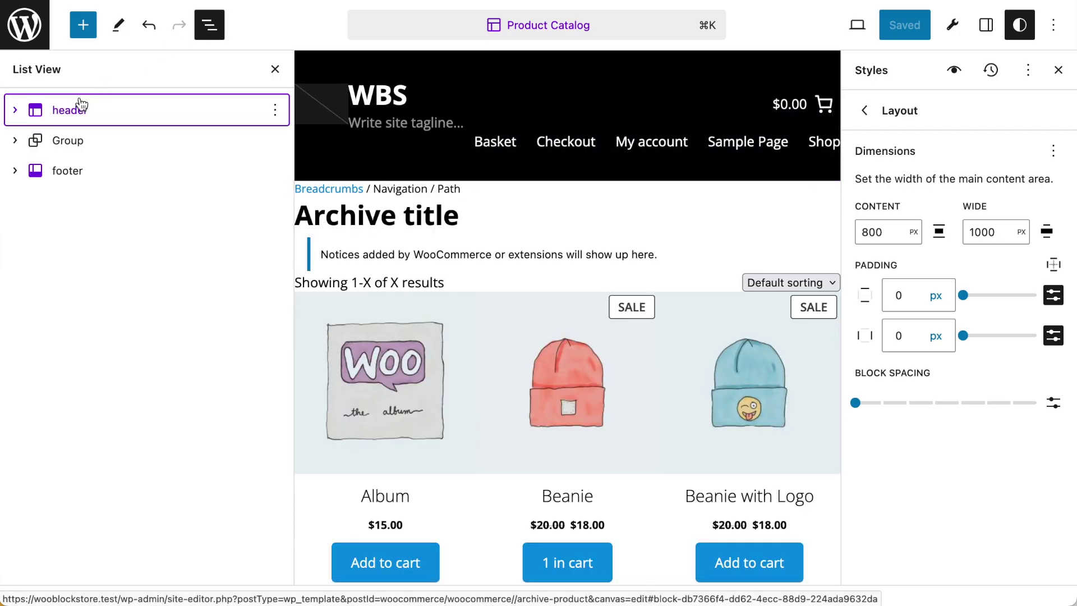
{"action": "left_click", "coordinate": [15, 111]}
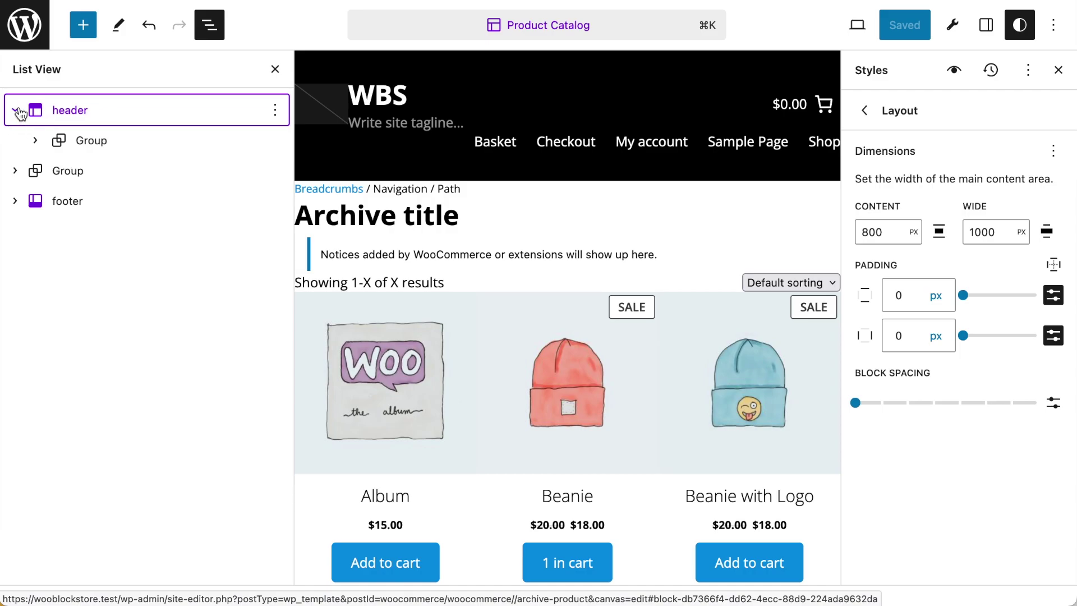
{"action": "left_click", "coordinate": [67, 143]}
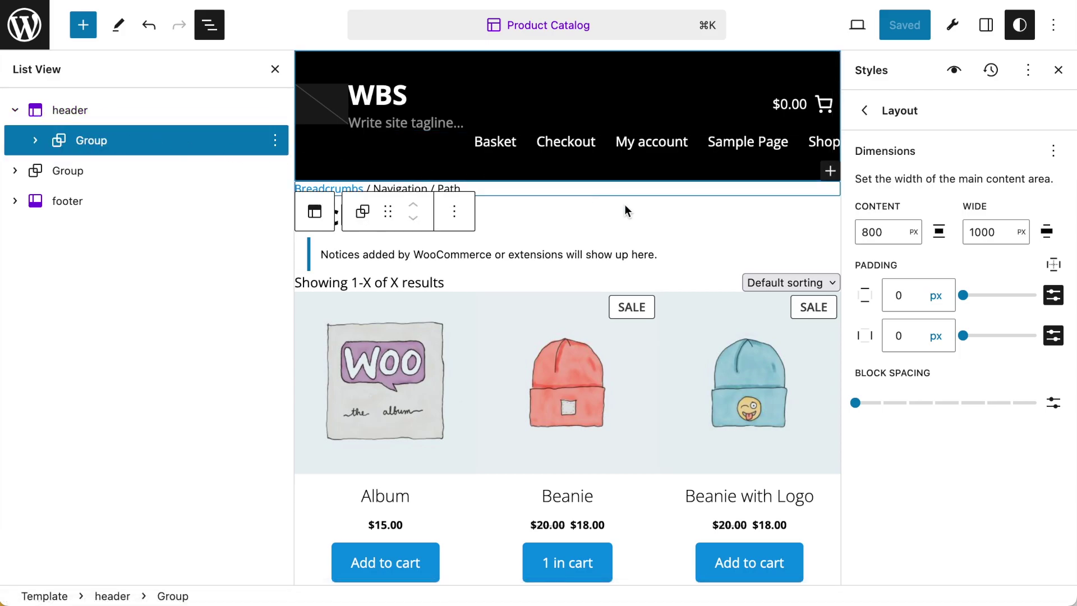
{"action": "left_click", "coordinate": [986, 26]}
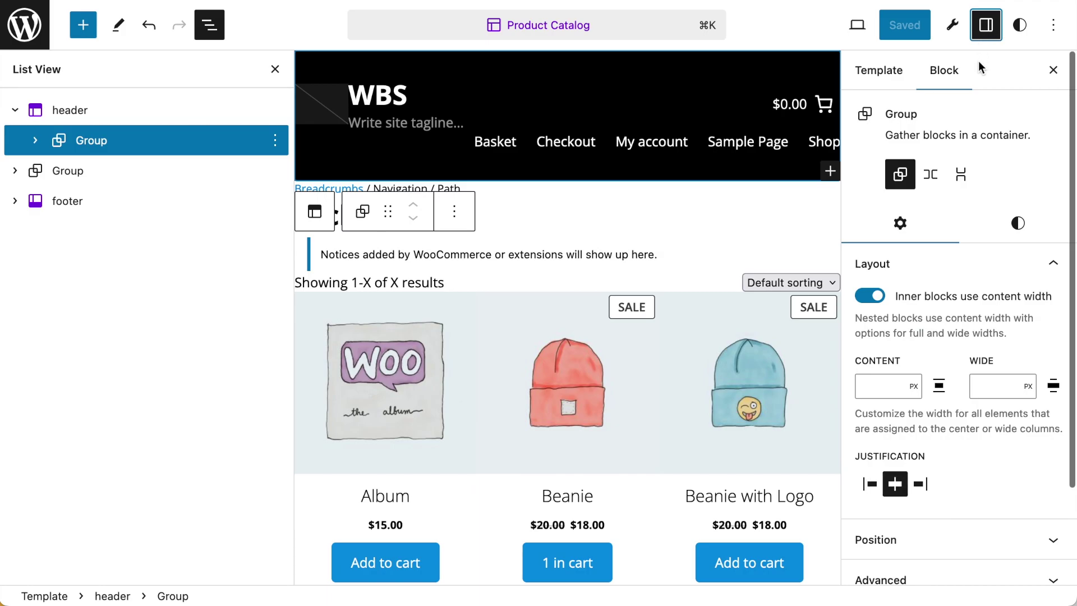
{"action": "left_click", "coordinate": [1018, 224]}
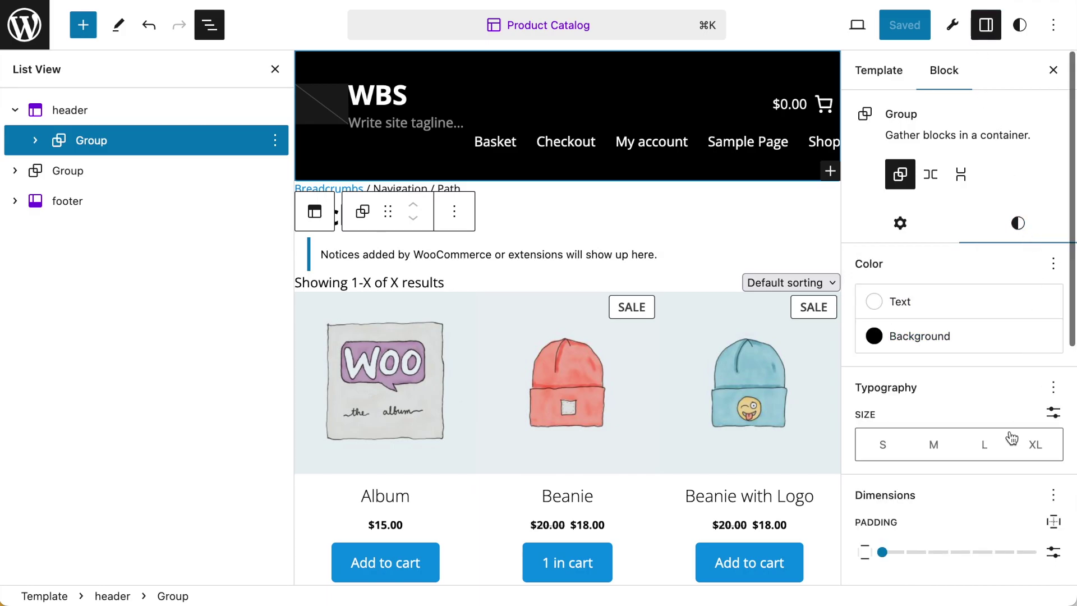
{"action": "scroll", "coordinate": [1009, 435], "scroll_direction": "down", "scroll_amount": 5}
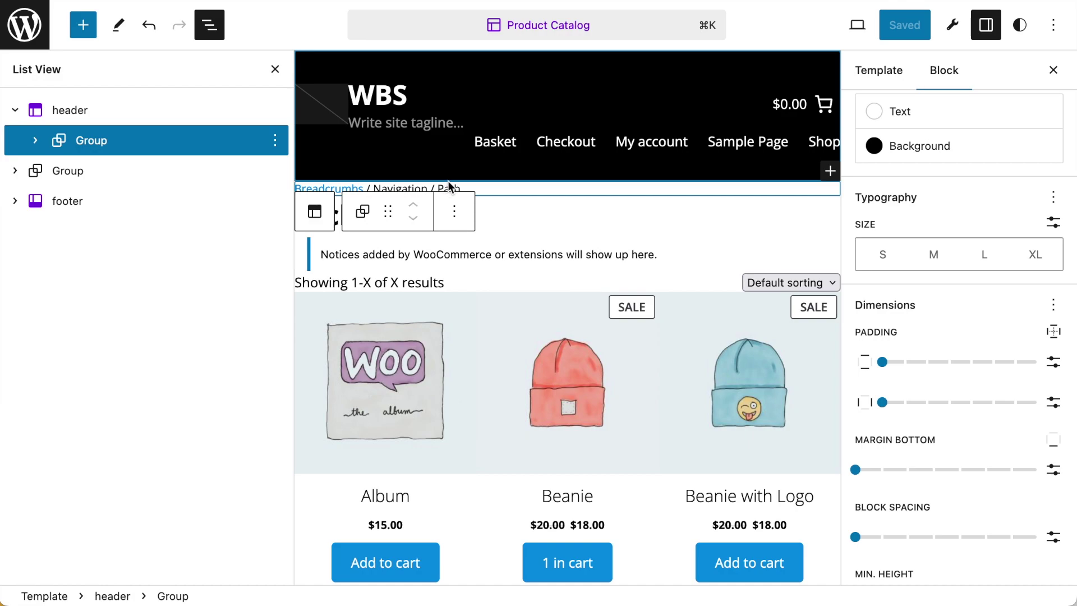
{"action": "left_click", "coordinate": [866, 473]}
{"action": "left_click_drag", "start_coordinate": [866, 473], "coordinate": [938, 476]}
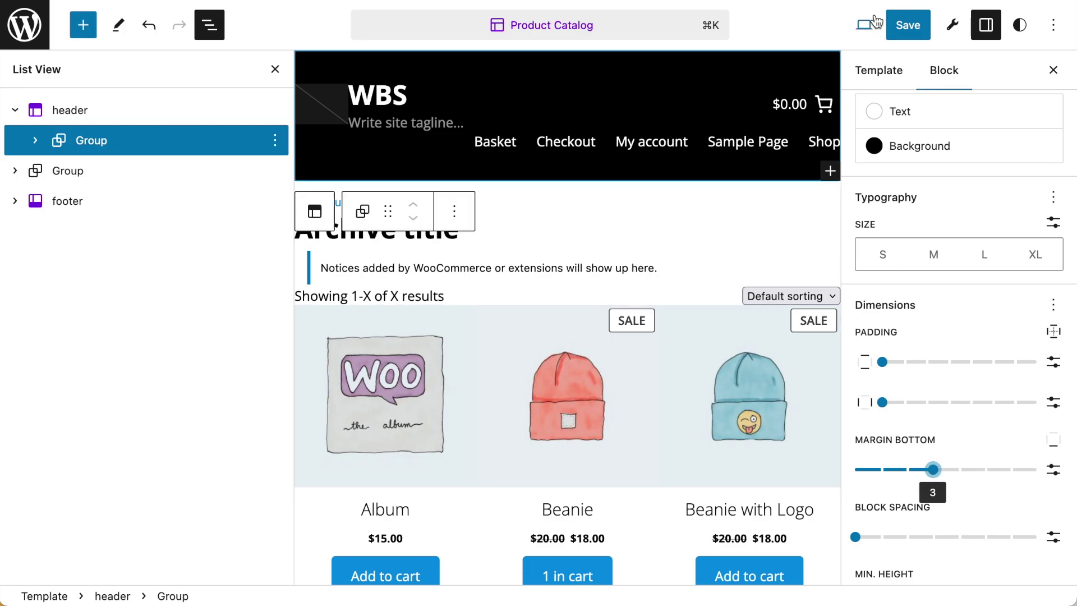
{"action": "left_click", "coordinate": [908, 24]}
{"action": "left_click", "coordinate": [911, 28]}
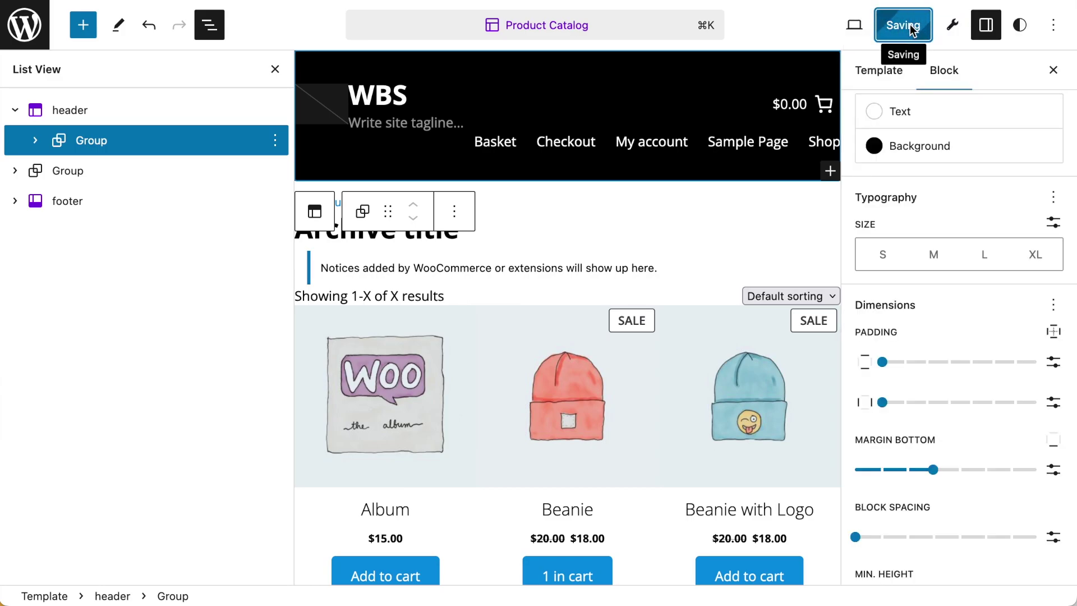
- Switch to the Front Page template by searching for "front", and close the block list to see the page at full width
{"action": "left_click", "coordinate": [546, 25]}
{"action": "type", "text": "front"}
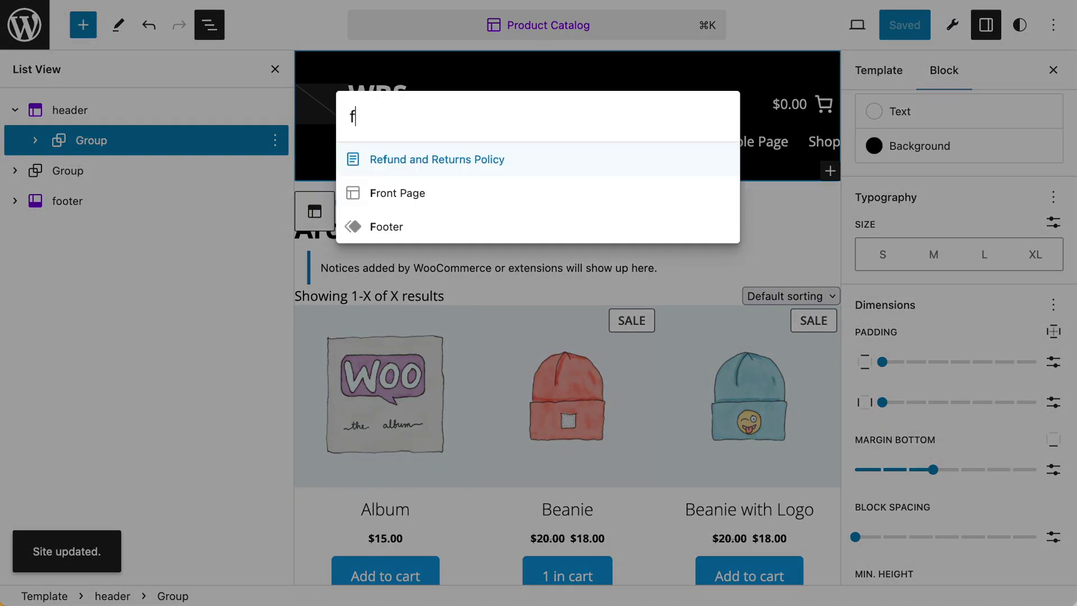
{"action": "left_click", "coordinate": [404, 160]}
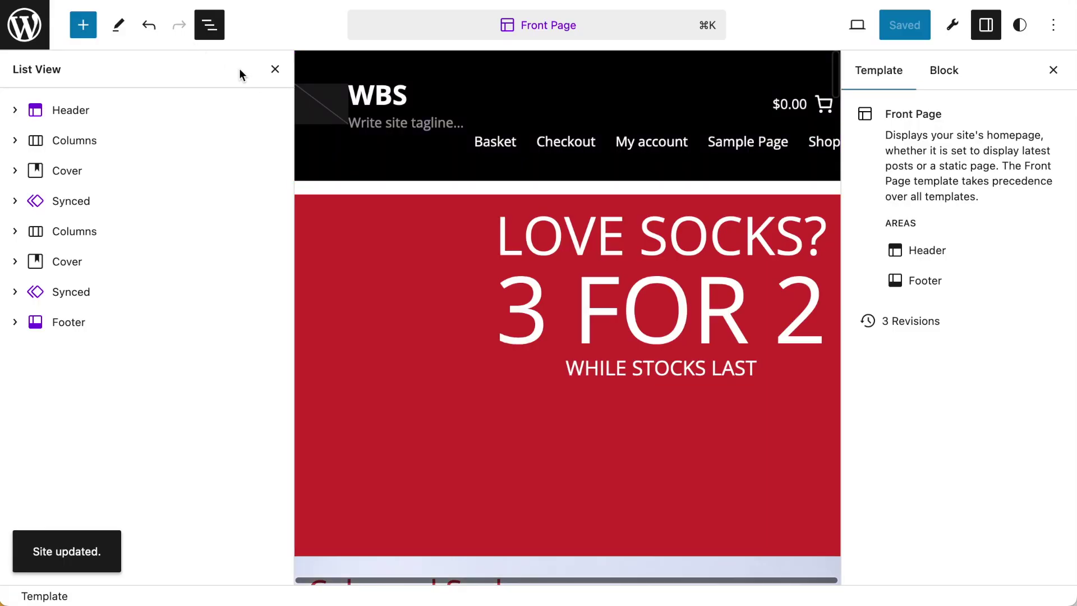
{"action": "left_click", "coordinate": [275, 68]}
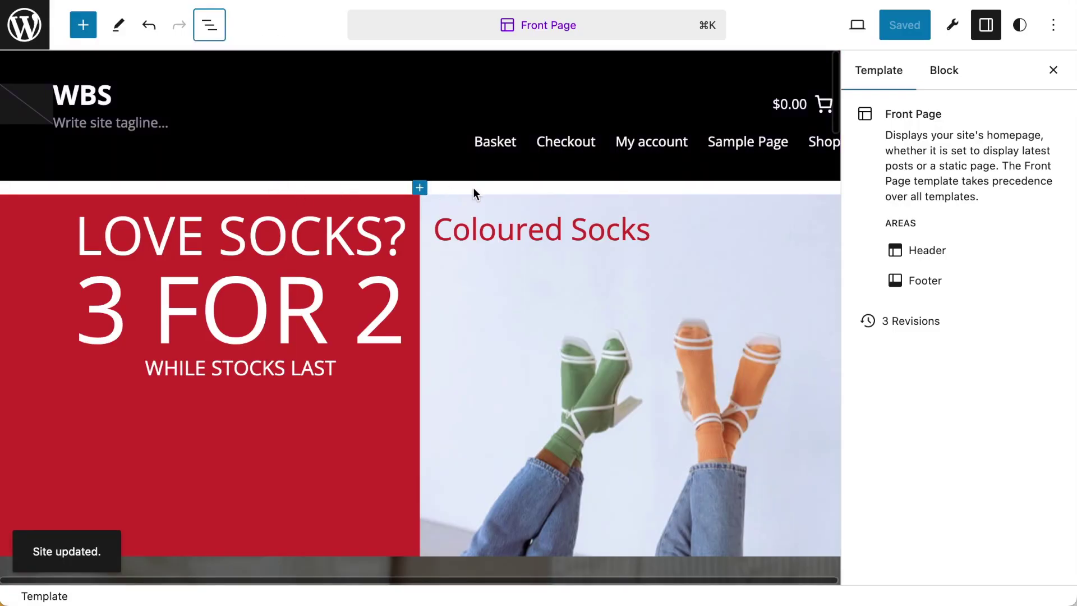
- Set the bottom margin of the Group block inside the Front Page's header to 0 and save the change
{"action": "left_click", "coordinate": [209, 26]}
{"action": "left_click", "coordinate": [49, 115]}
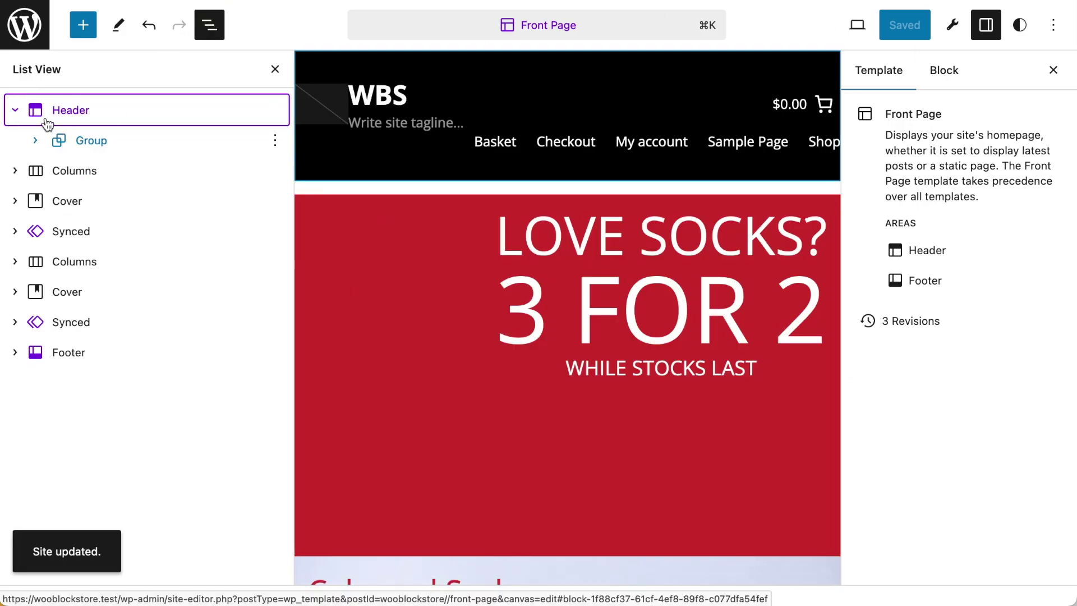
{"action": "left_click", "coordinate": [91, 140]}
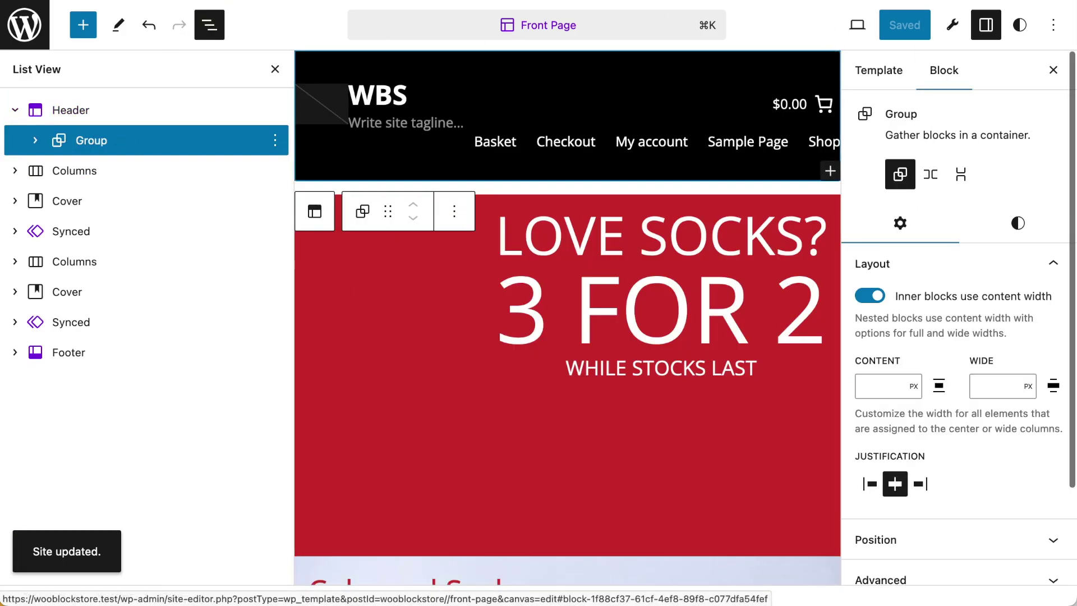
{"action": "left_click", "coordinate": [1018, 223]}
{"action": "scroll", "coordinate": [926, 429], "scroll_direction": "down", "scroll_amount": 5}
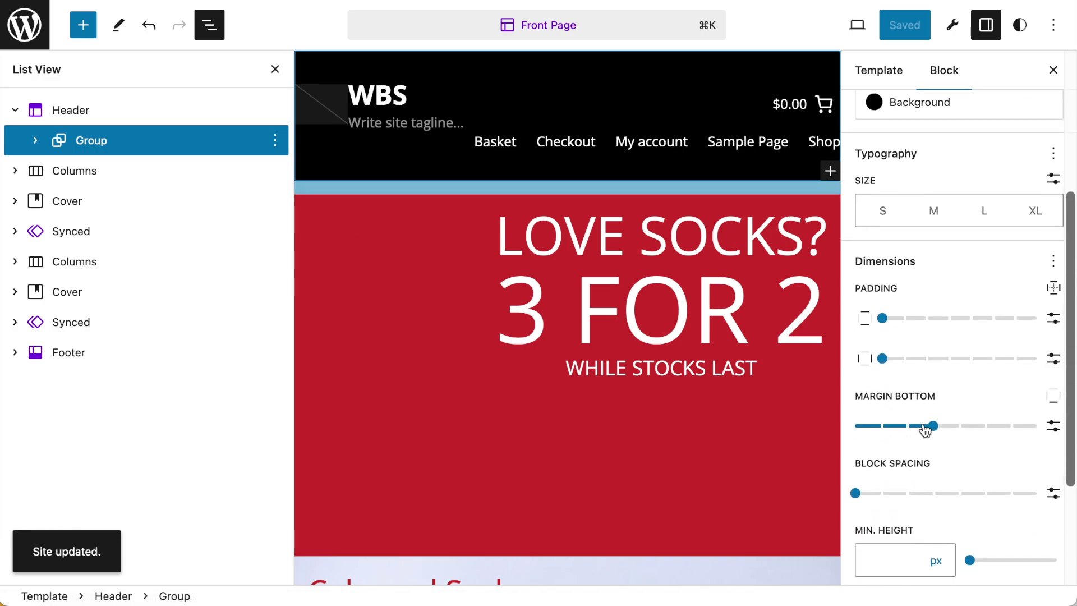
{"action": "left_click_drag", "start_coordinate": [933, 426], "coordinate": [853, 426]}
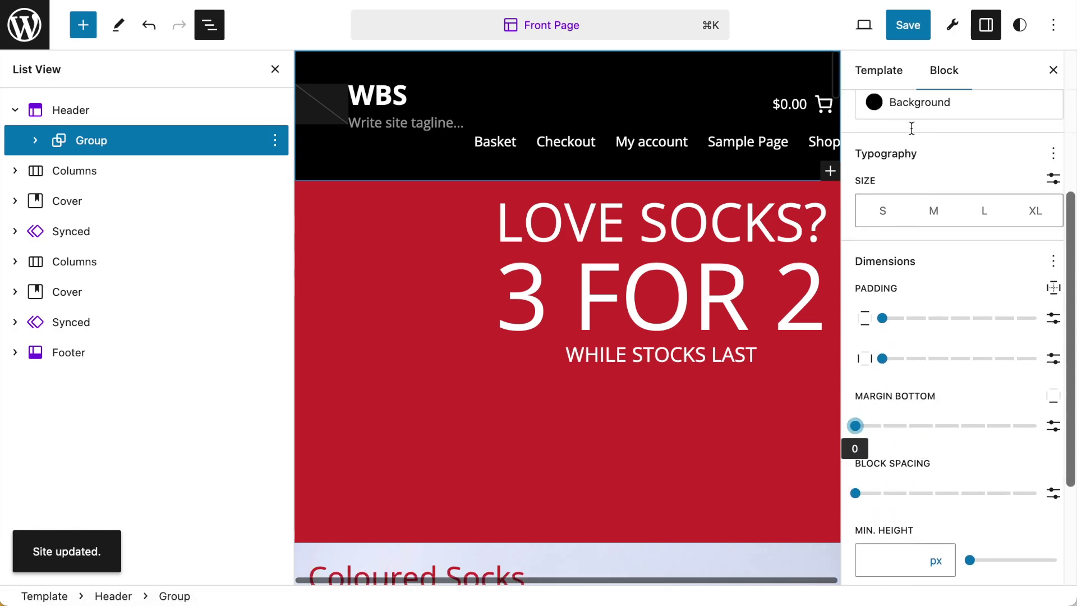
{"action": "left_click", "coordinate": [909, 28]}
{"action": "left_click", "coordinate": [912, 36]}
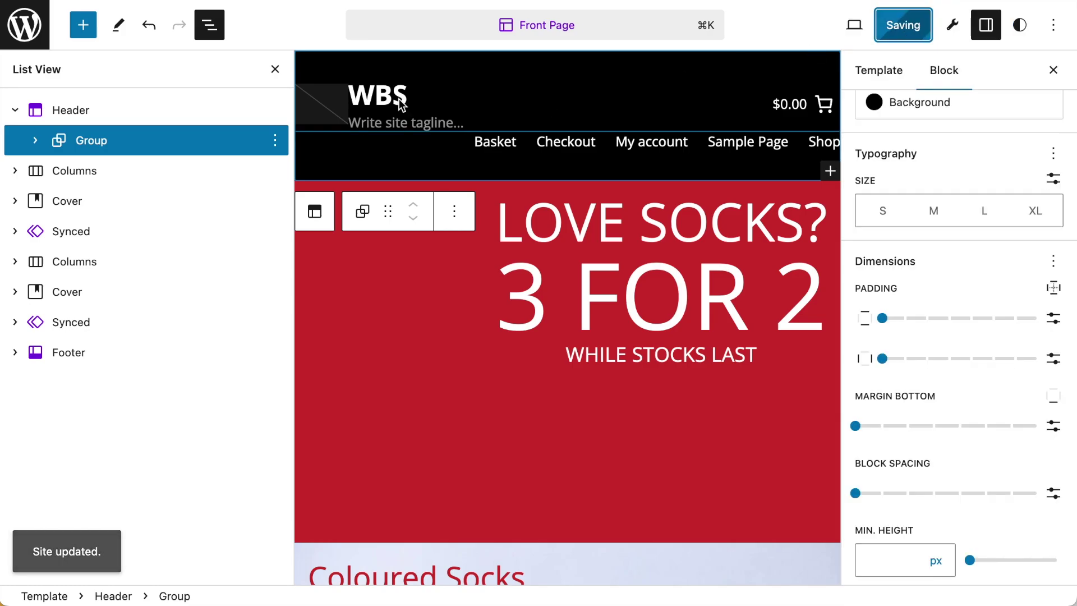
- Switch to the Product Catalog template by searching for "prod", and close the block list to see the page at full width
{"action": "left_click", "coordinate": [567, 25]}
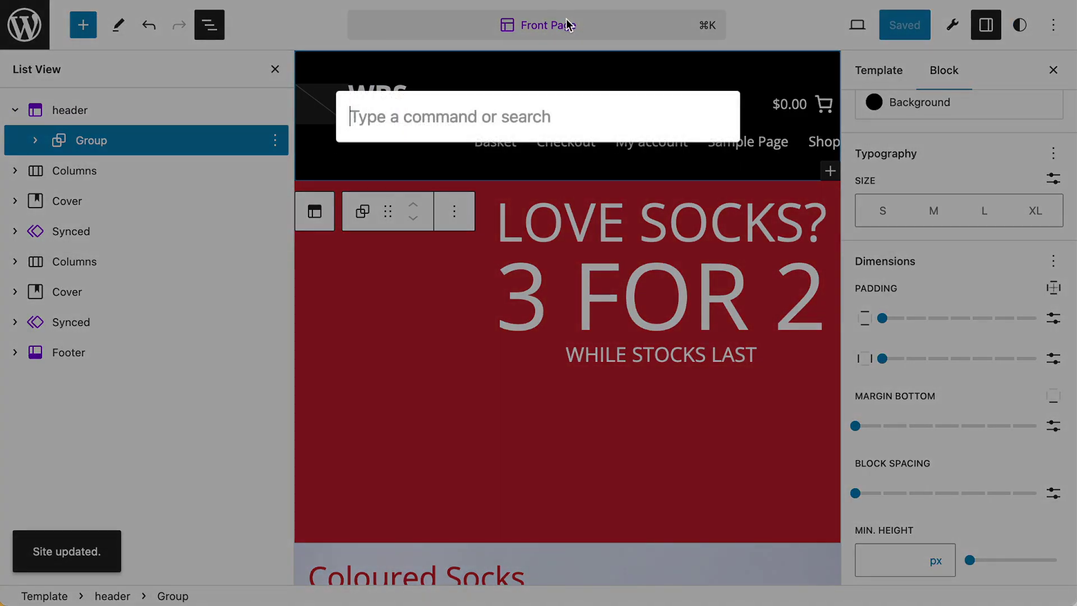
{"action": "type", "text": "prod"}
{"action": "key", "text": "Down"}
{"action": "key", "text": "Down"}
{"action": "key", "text": "Up"}
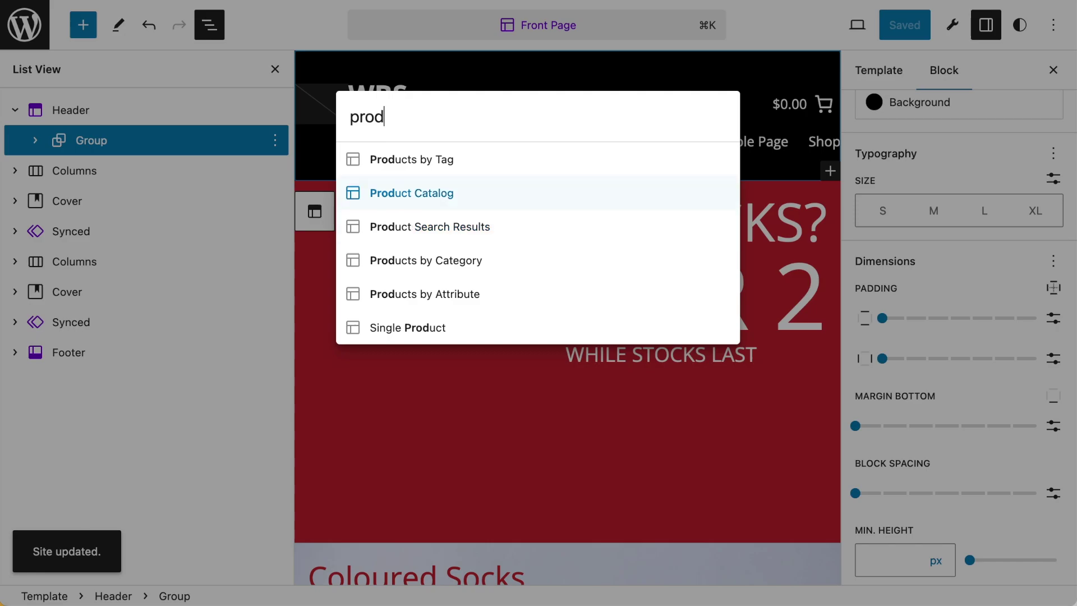
{"action": "left_click", "coordinate": [428, 194]}
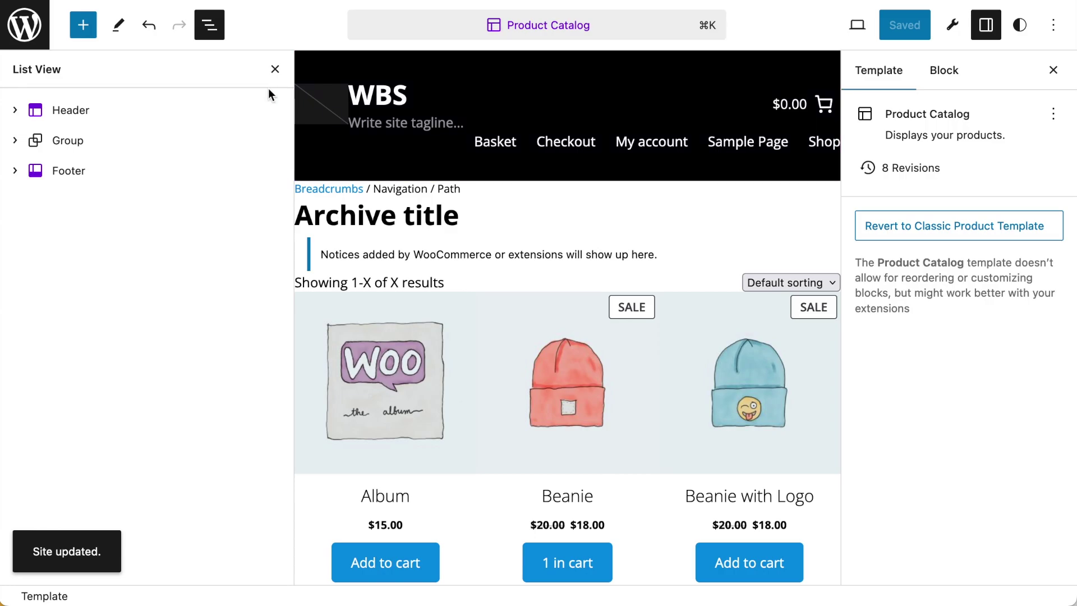
{"action": "left_click", "coordinate": [275, 69]}
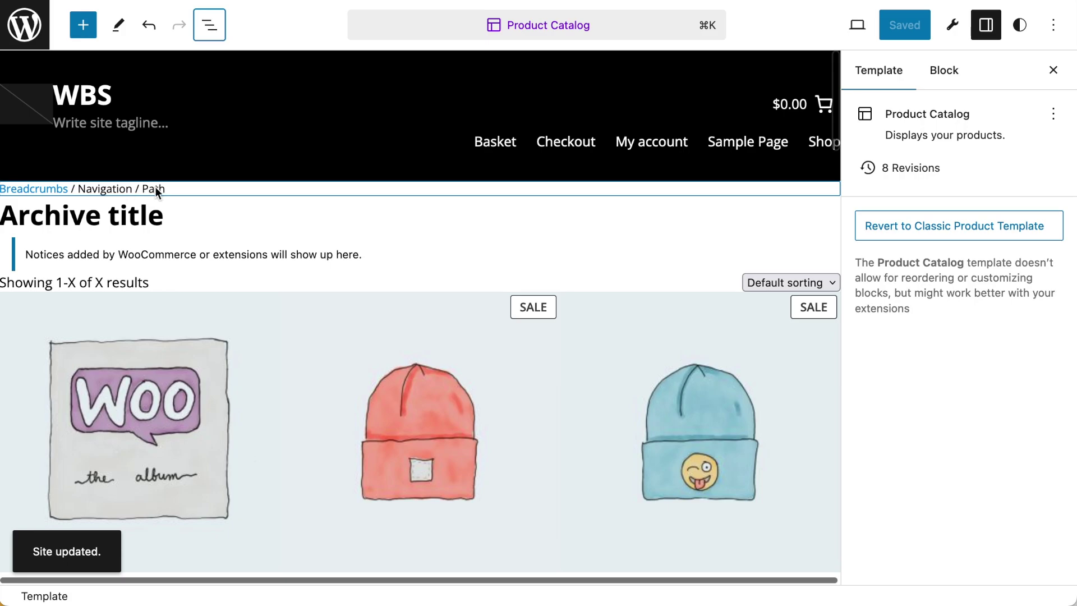
- Check the Store Breadcrumbs block's own settings and its site-wide block styles, found by searching for "brea", for spacing options
{"action": "left_click", "coordinate": [121, 189]}
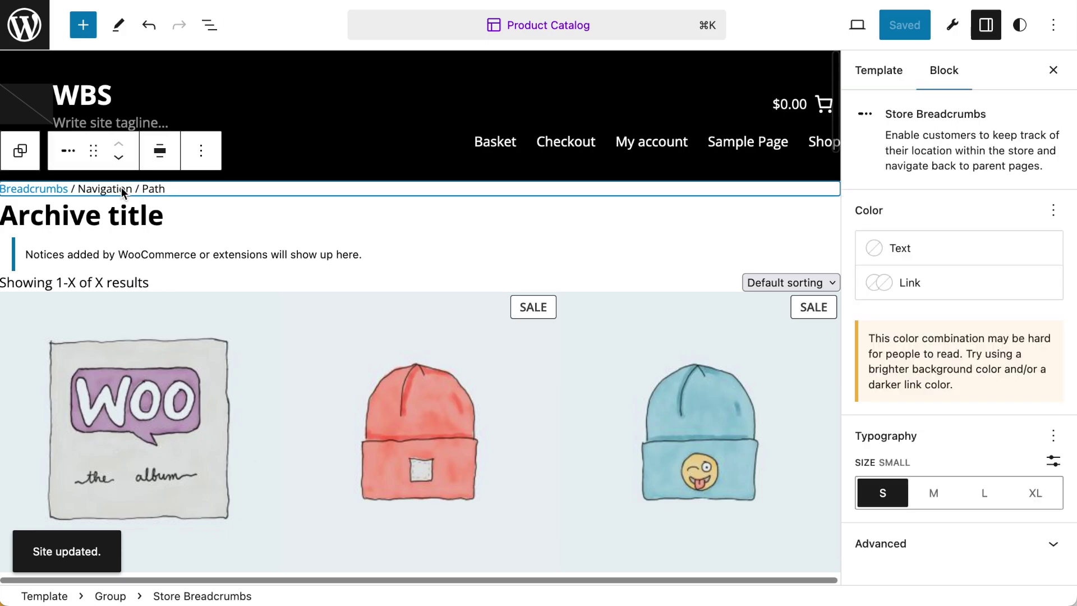
{"action": "left_click", "coordinate": [210, 25]}
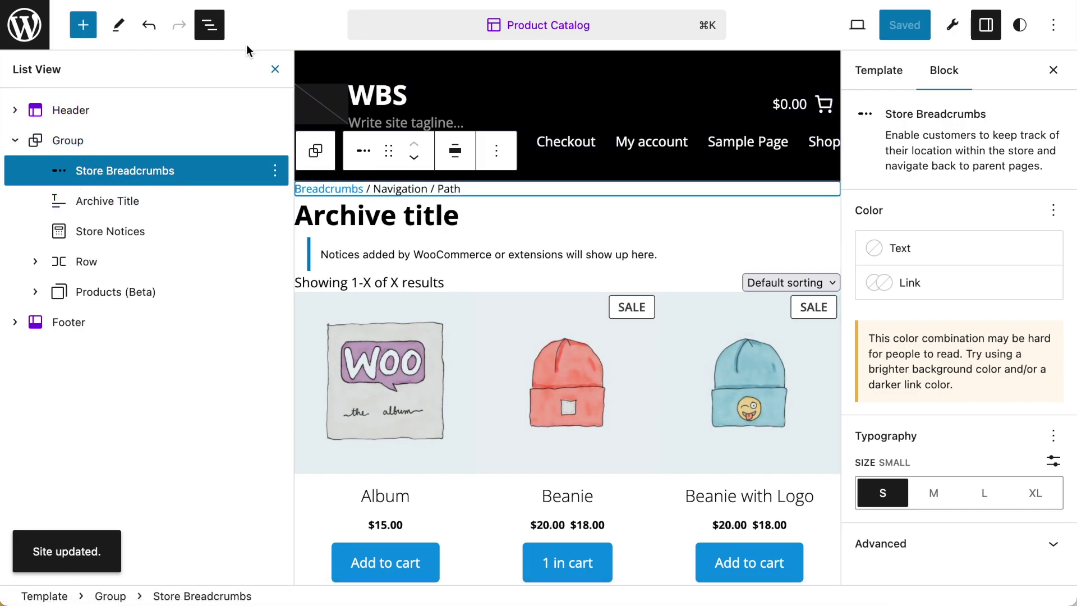
{"action": "left_click", "coordinate": [1020, 24]}
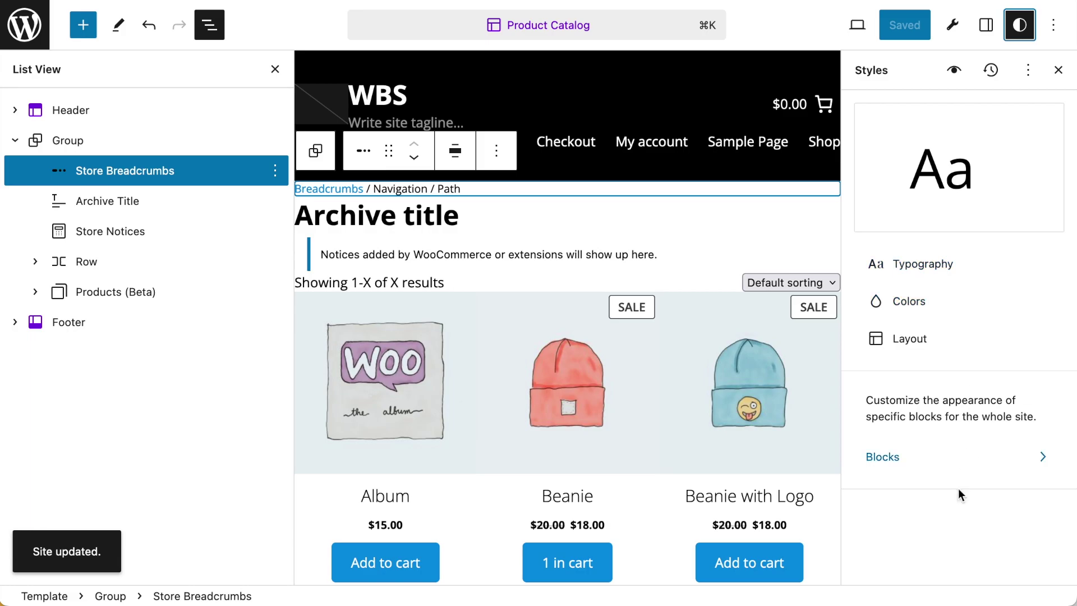
{"action": "left_click", "coordinate": [885, 462]}
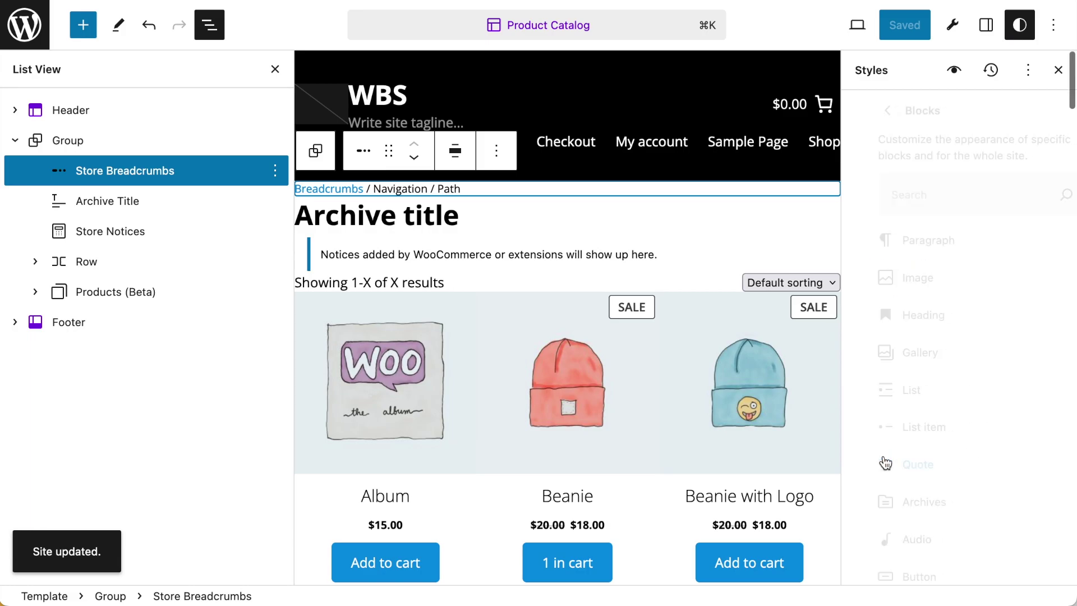
{"action": "left_click", "coordinate": [921, 200]}
{"action": "type", "text": "brea"}
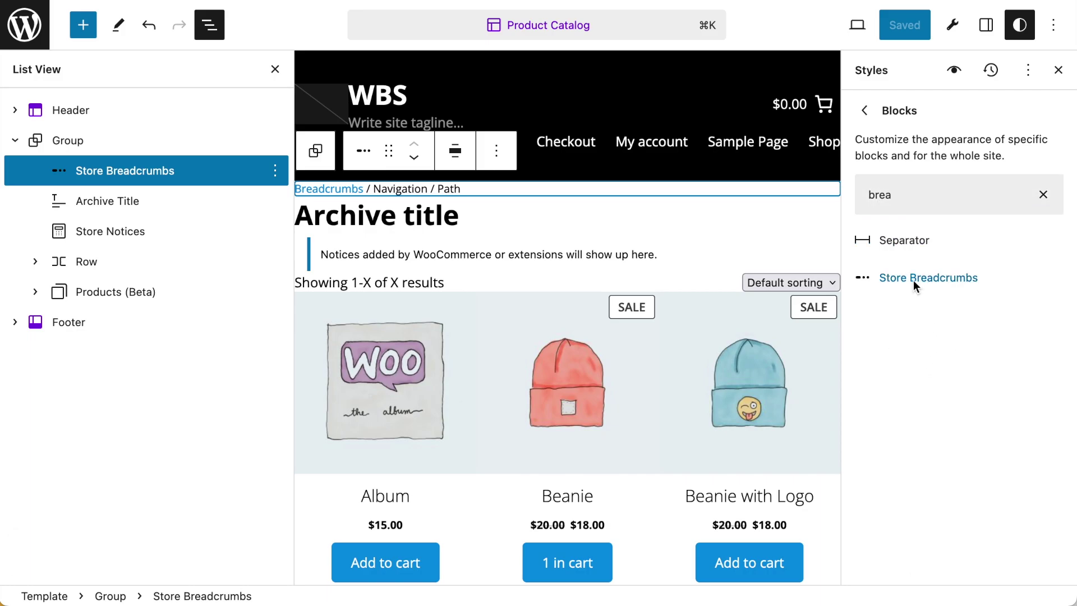
{"action": "left_click", "coordinate": [915, 280]}
{"action": "left_click", "coordinate": [274, 69]}
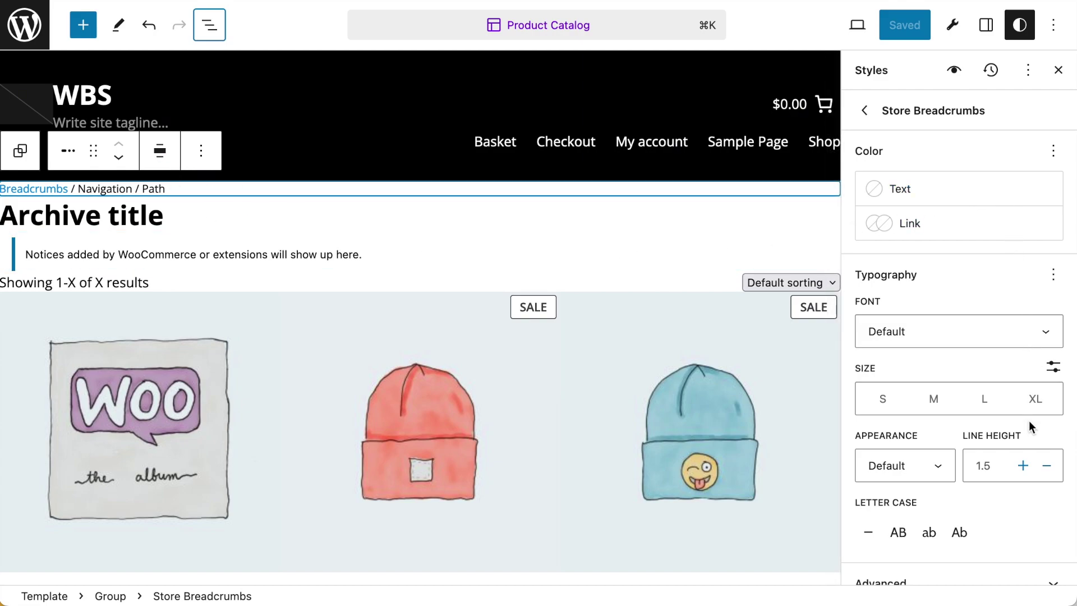
{"action": "scroll", "coordinate": [1028, 419], "scroll_direction": "down", "scroll_amount": 1}
{"action": "scroll", "coordinate": [1022, 369], "scroll_direction": "up", "scroll_amount": 2}
- Wrap the Product Catalog's Store Breadcrumbs block in a new Group
{"action": "left_click", "coordinate": [210, 24]}
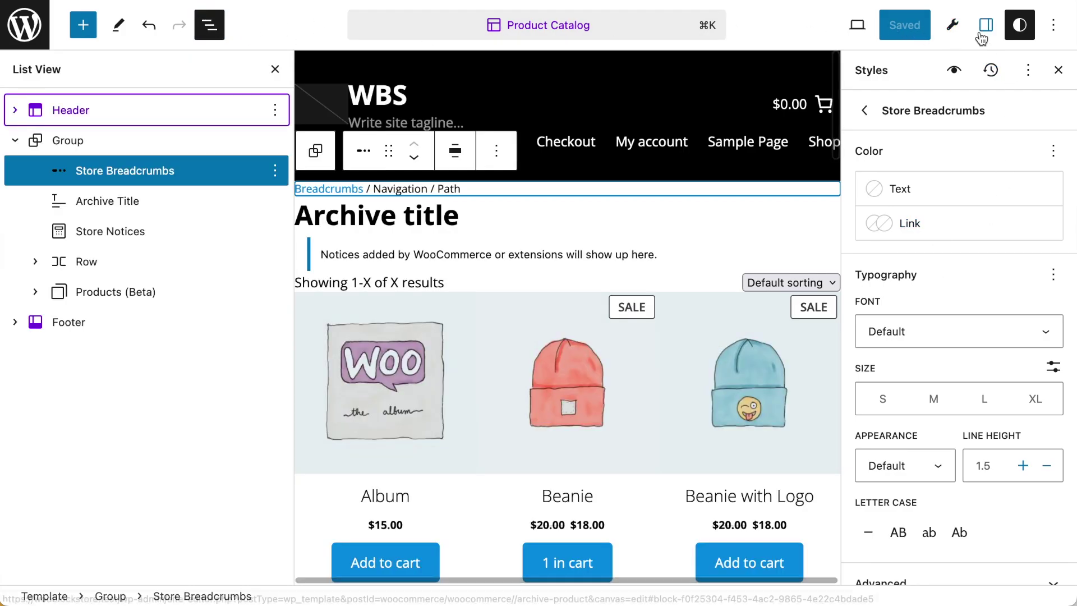
{"action": "left_click", "coordinate": [121, 170]}
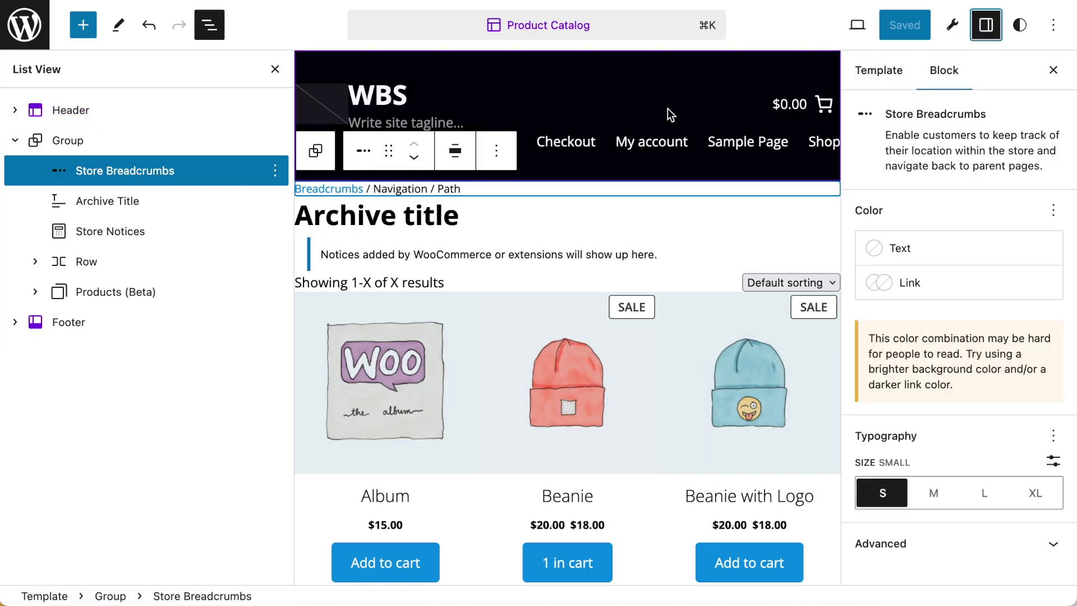
{"action": "left_click", "coordinate": [124, 175]}
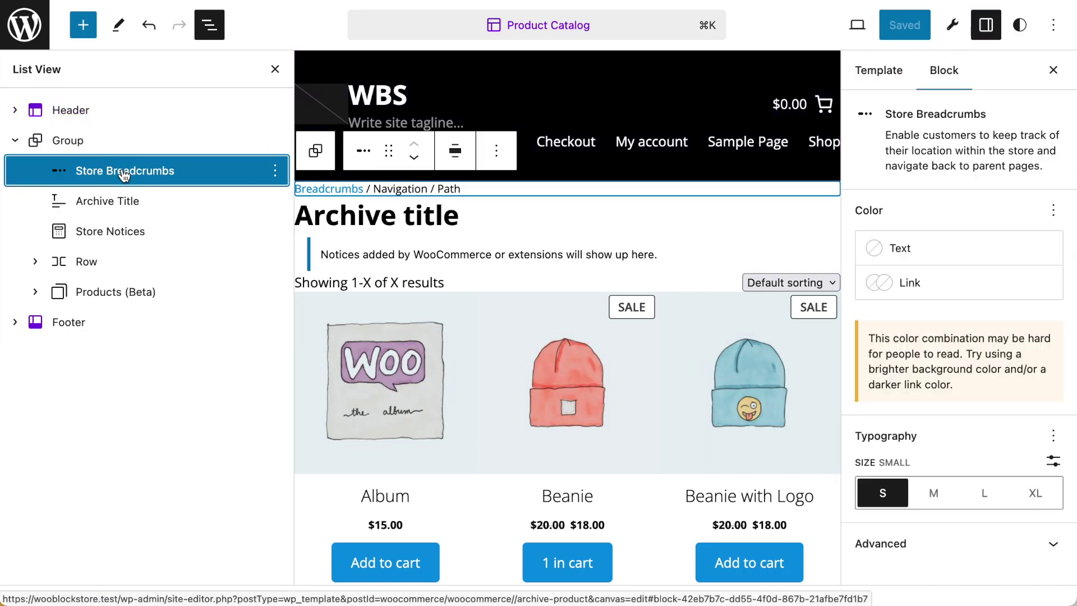
{"action": "left_click", "coordinate": [275, 170]}
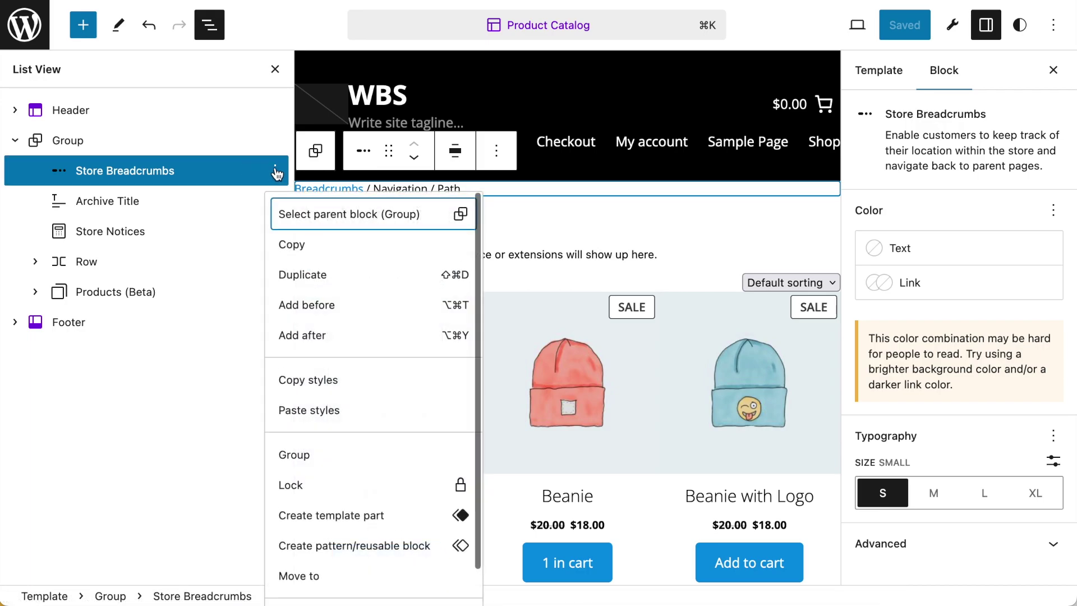
{"action": "left_click", "coordinate": [328, 461]}
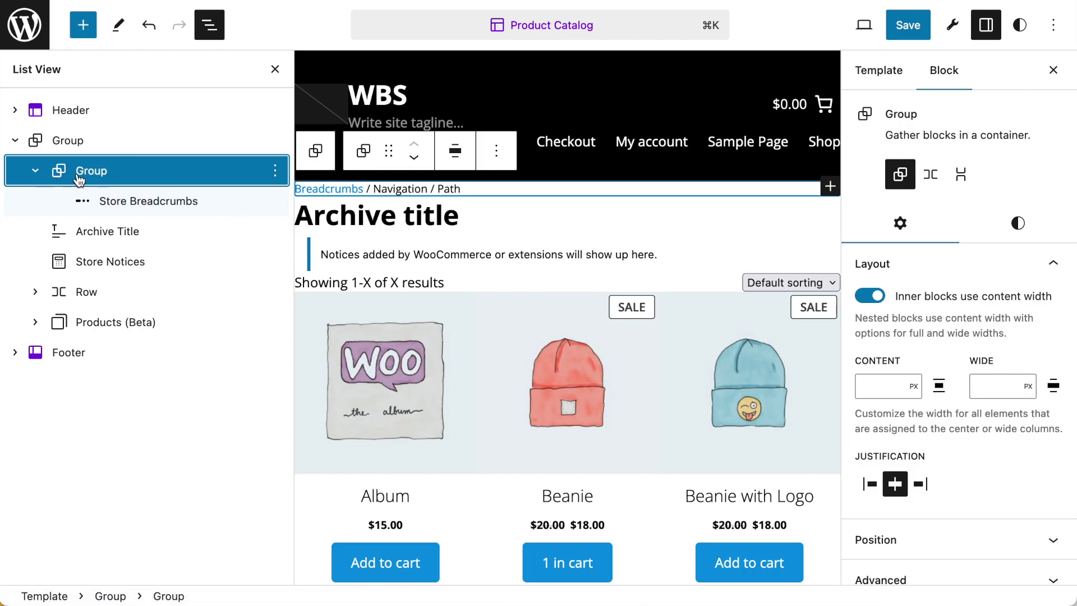
- Set the vertical padding of the Group around Store Breadcrumbs to 3
{"action": "left_click", "coordinate": [1018, 223]}
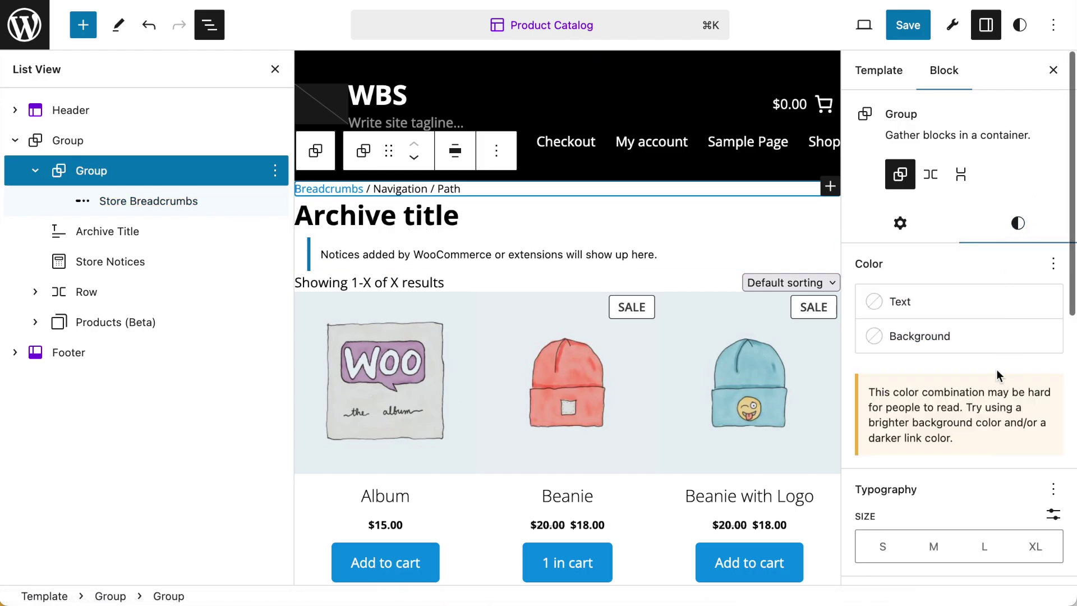
{"action": "scroll", "coordinate": [996, 369], "scroll_direction": "down", "scroll_amount": 6}
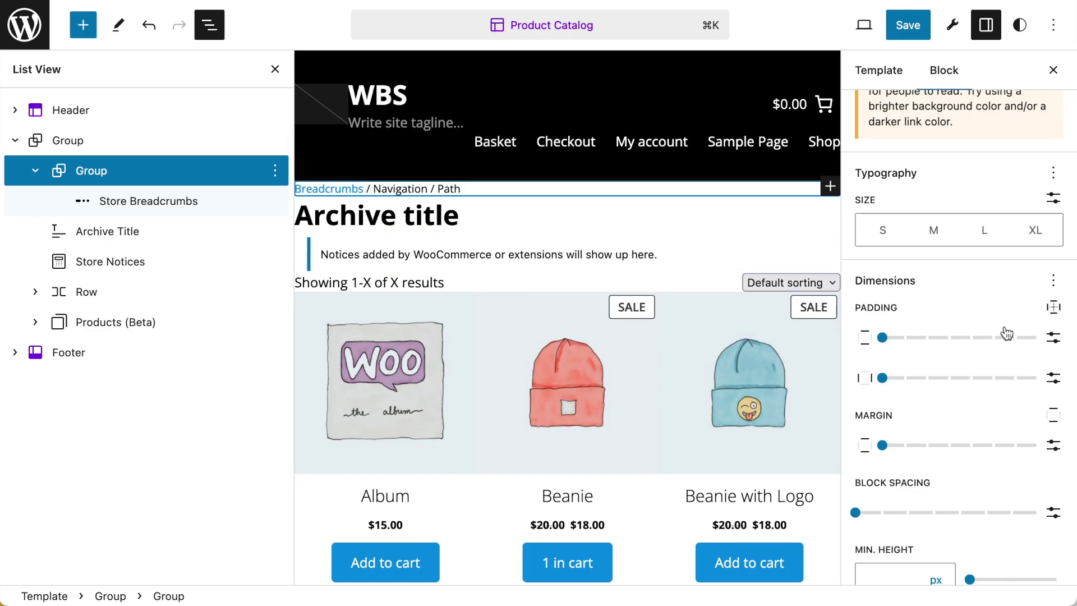
{"action": "left_click_drag", "start_coordinate": [883, 338], "coordinate": [948, 337]}
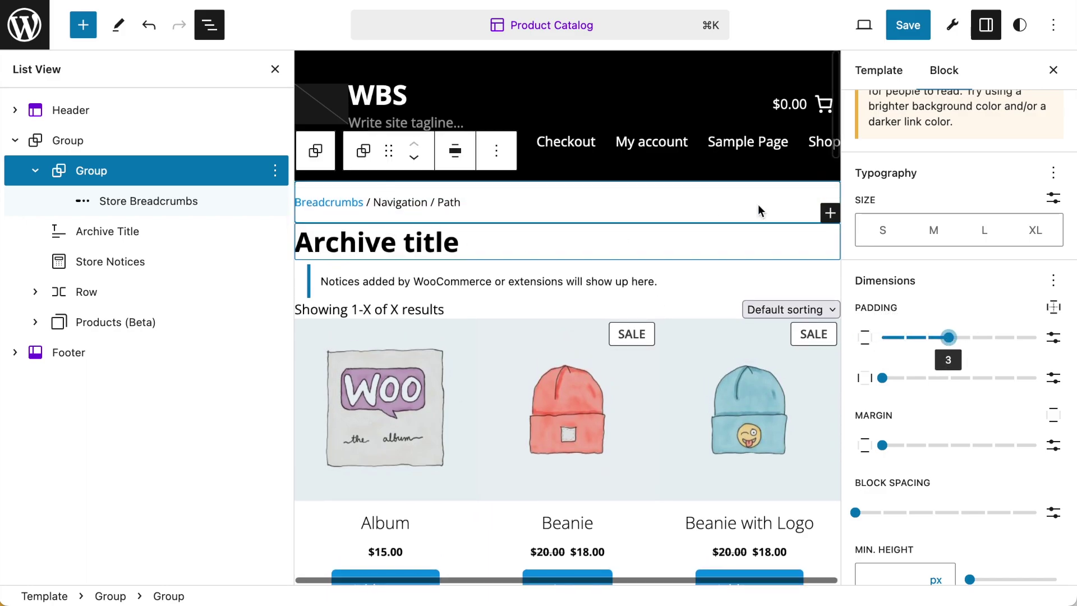
{"action": "scroll", "coordinate": [897, 84], "scroll_direction": "down", "scroll_amount": 1}
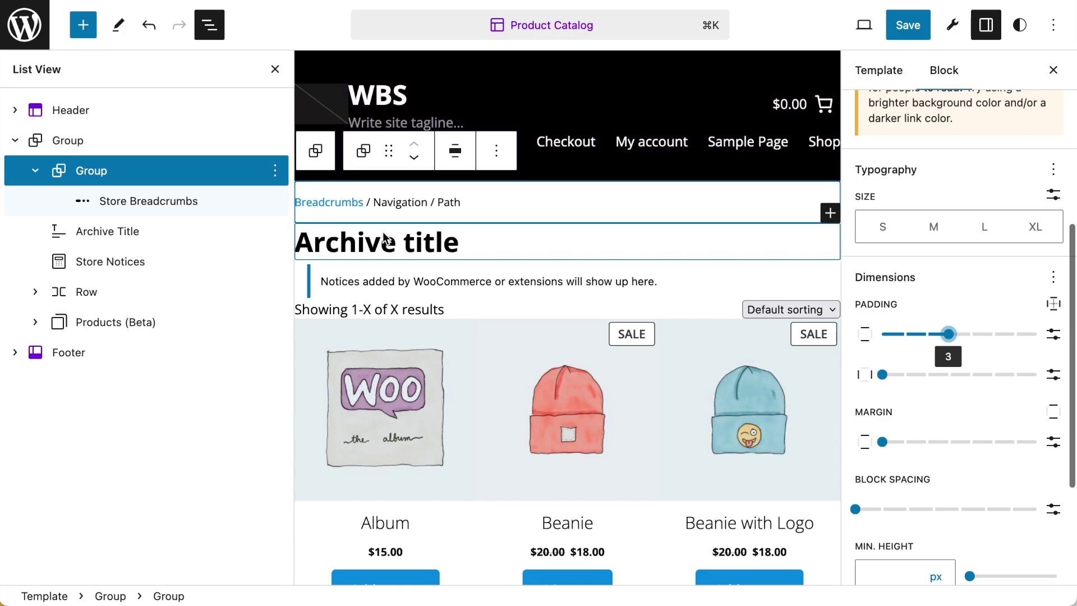
- Create a synced pattern named "Breadcrumb" from the Group containing Store Breadcrumbs
{"action": "left_click", "coordinate": [87, 176]}
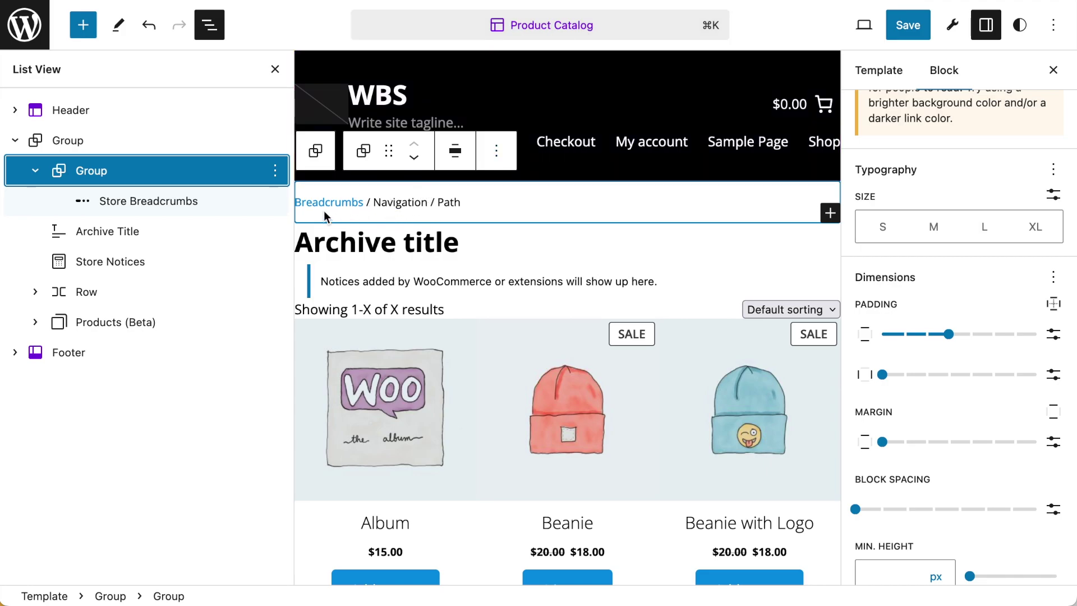
{"action": "left_click", "coordinate": [274, 171]}
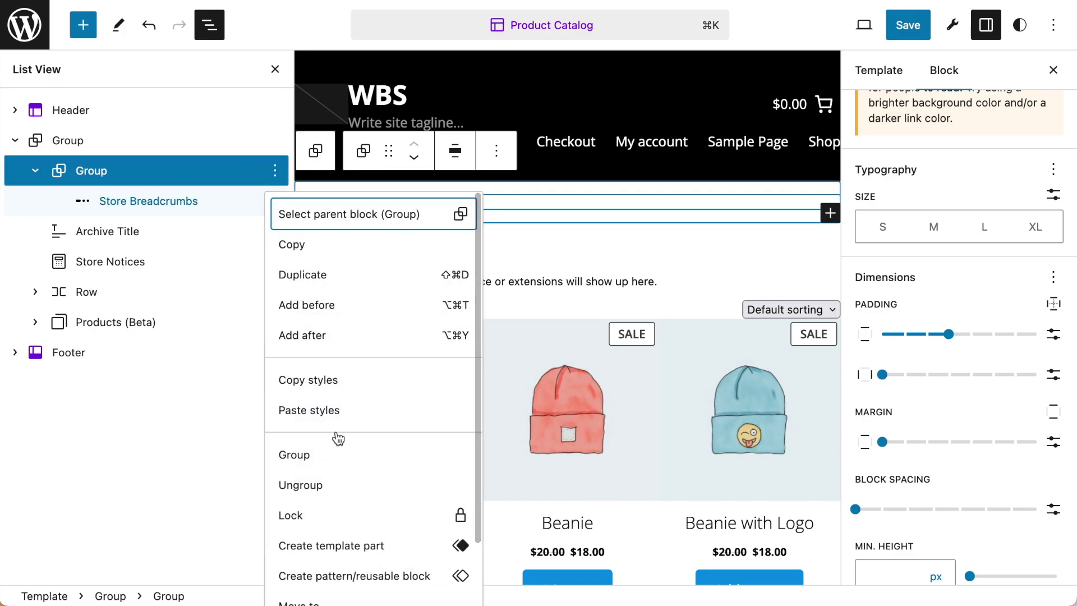
{"action": "left_click", "coordinate": [355, 576]}
{"action": "left_click", "coordinate": [470, 316]}
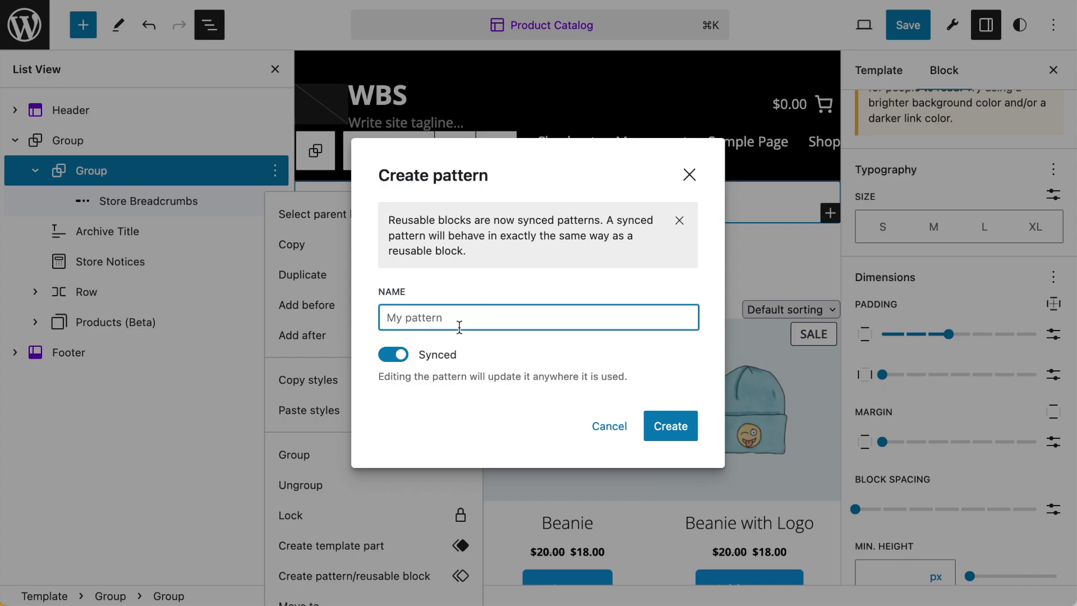
{"action": "left_click", "coordinate": [457, 309]}
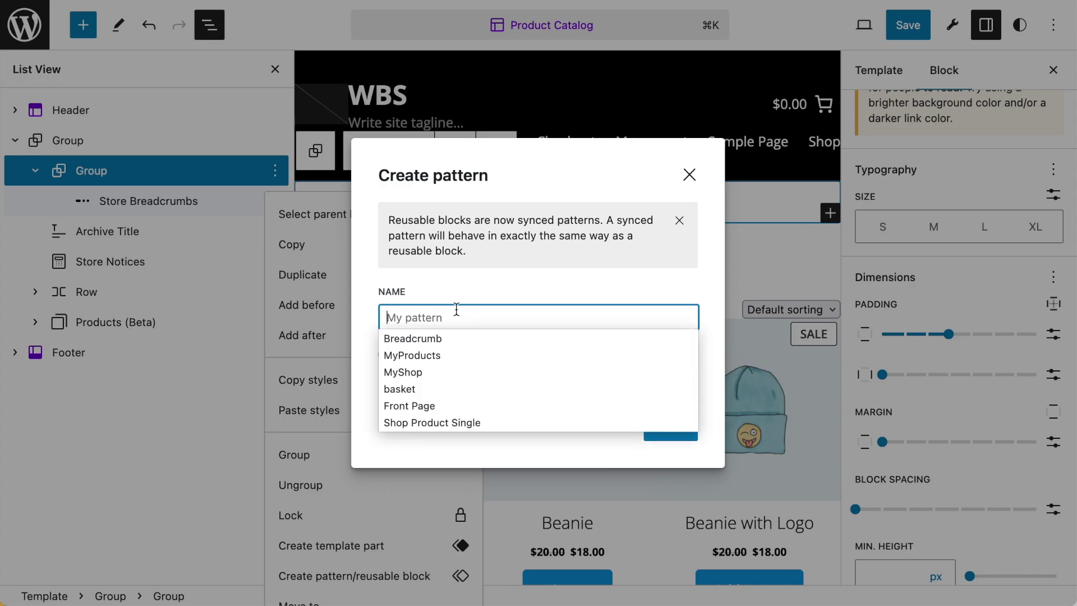
{"action": "key", "text": "Down"}
{"action": "key", "text": "Return"}
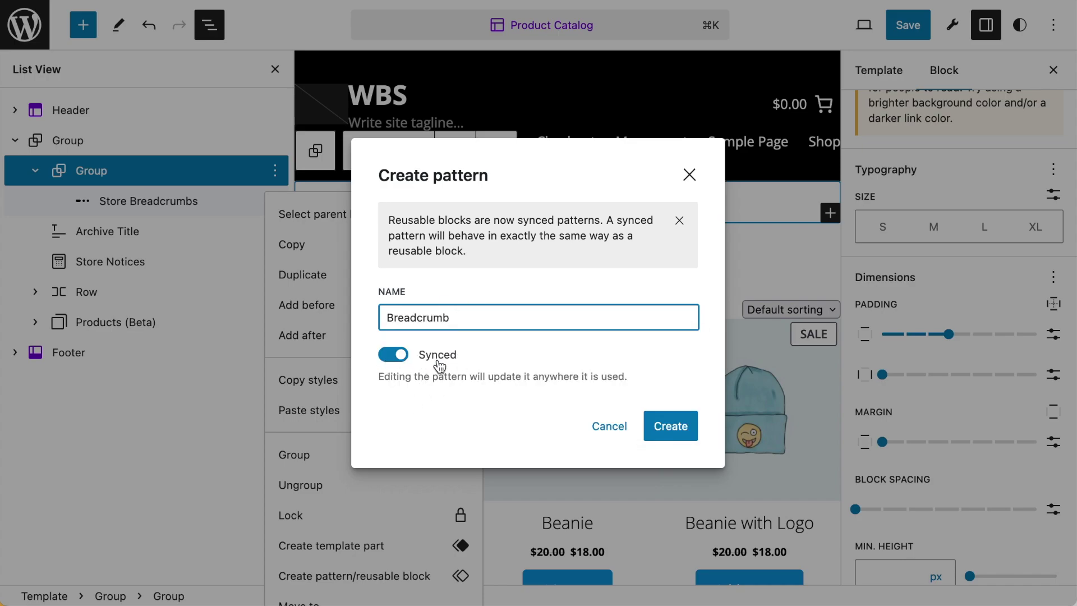
{"action": "left_click", "coordinate": [667, 426]}
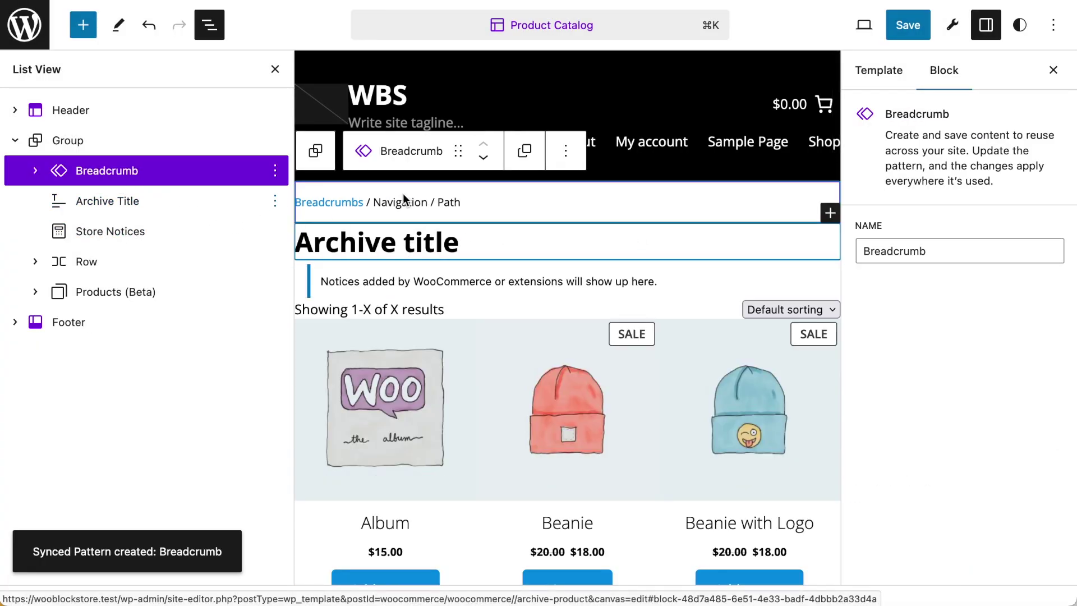
- Search for "produc" and open the Products by Category template
{"action": "left_click", "coordinate": [591, 28]}
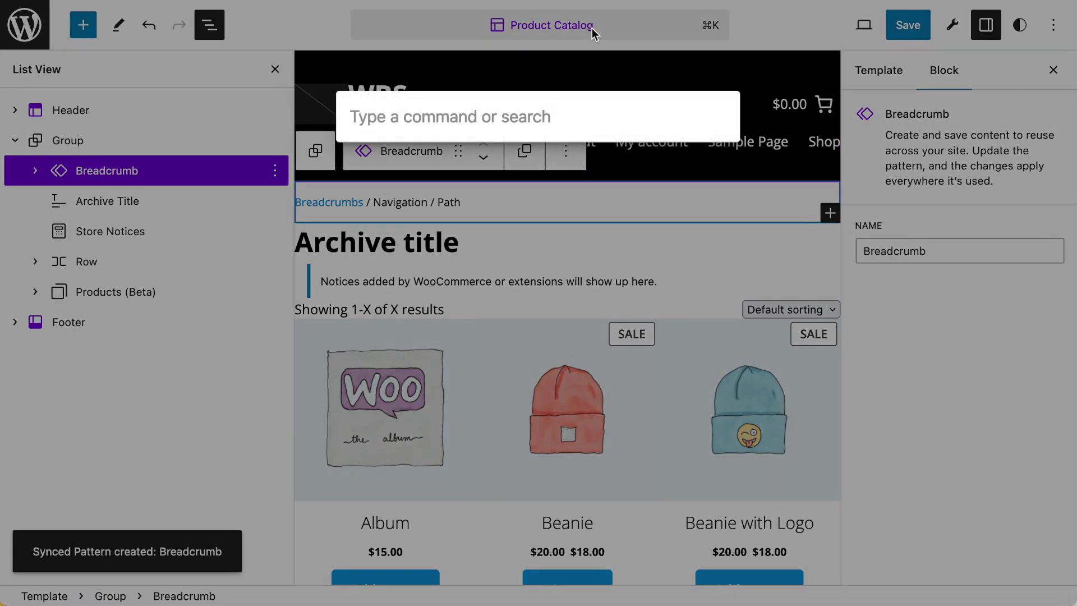
{"action": "type", "text": "produc"}
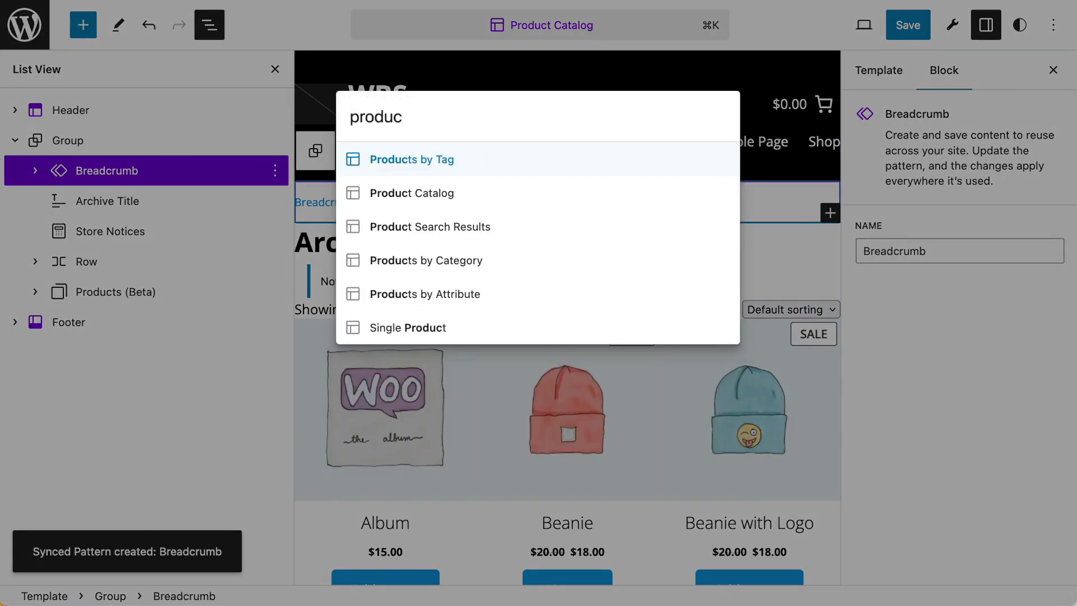
{"action": "left_click", "coordinate": [487, 263]}
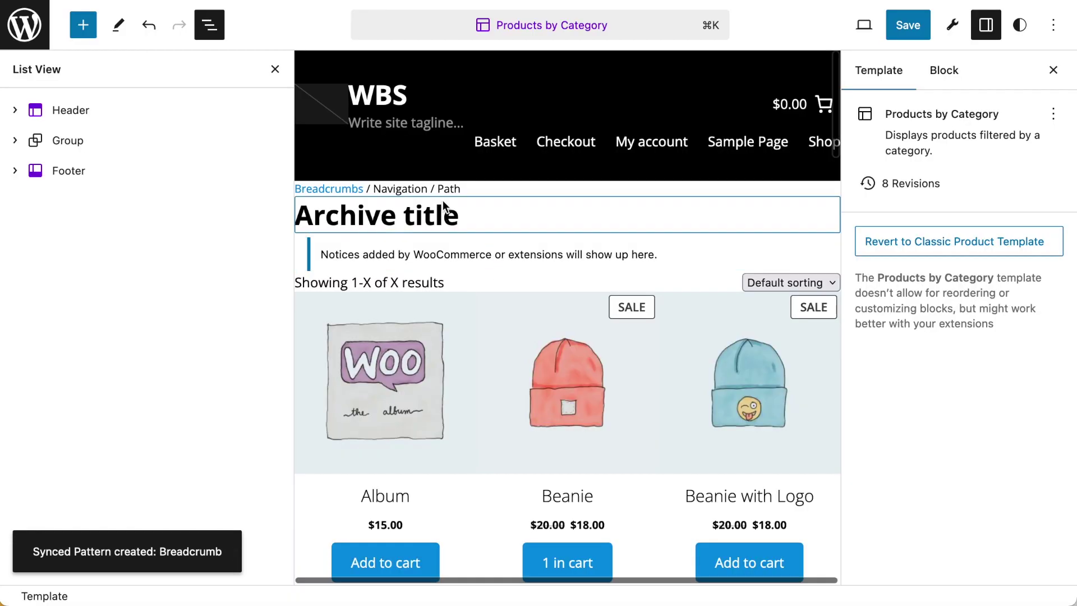
- Insert the Breadcrumb synced pattern directly below the Store Breadcrumbs block in the Products by Category template
{"action": "left_click", "coordinate": [440, 189]}
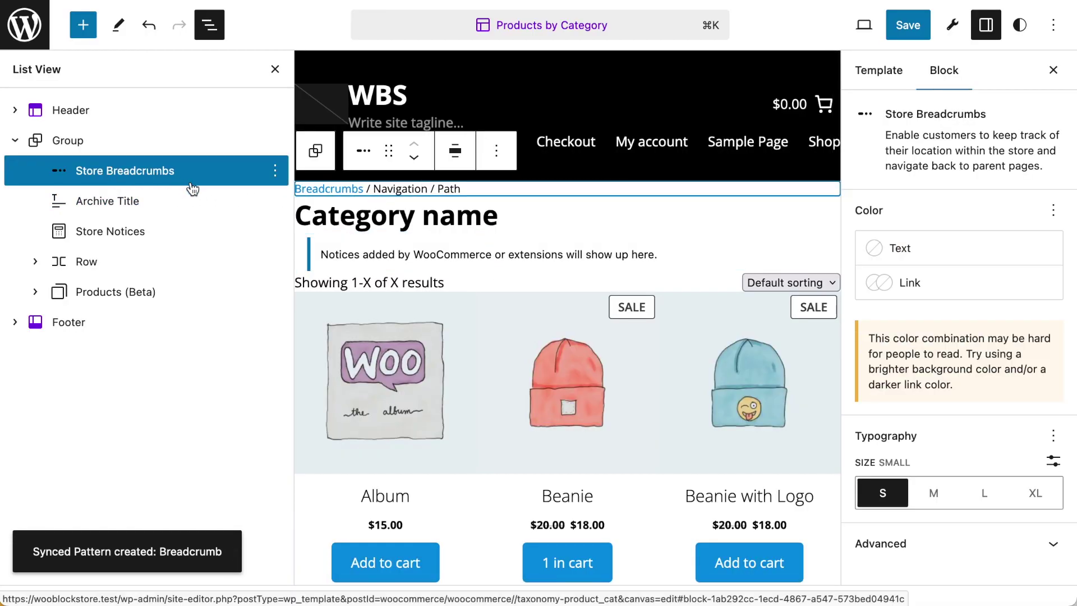
{"action": "left_click", "coordinate": [83, 25]}
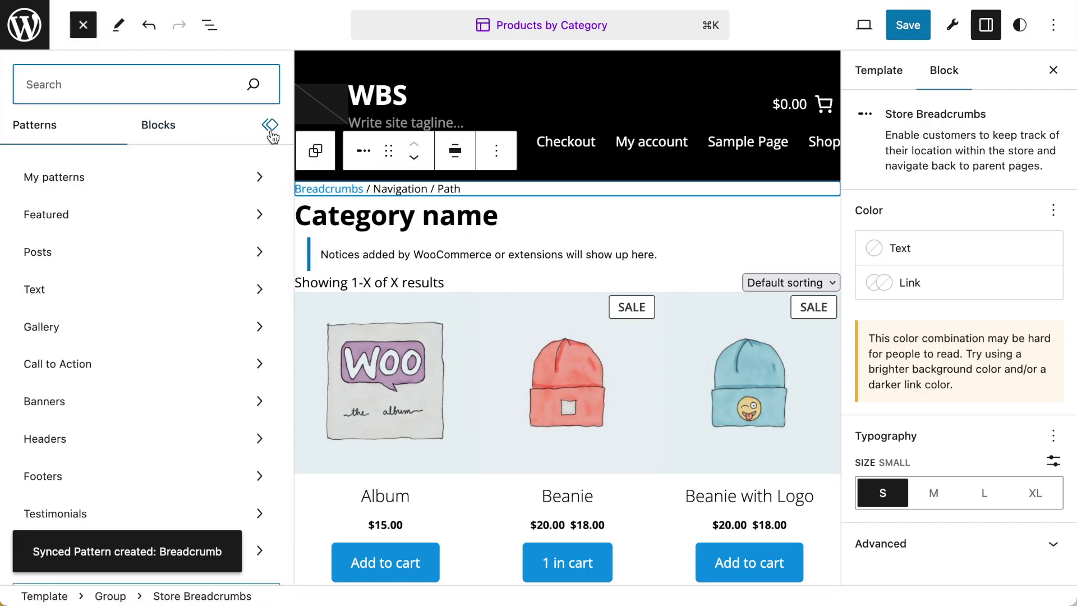
{"action": "left_click", "coordinate": [269, 126]}
{"action": "left_click", "coordinate": [59, 294]}
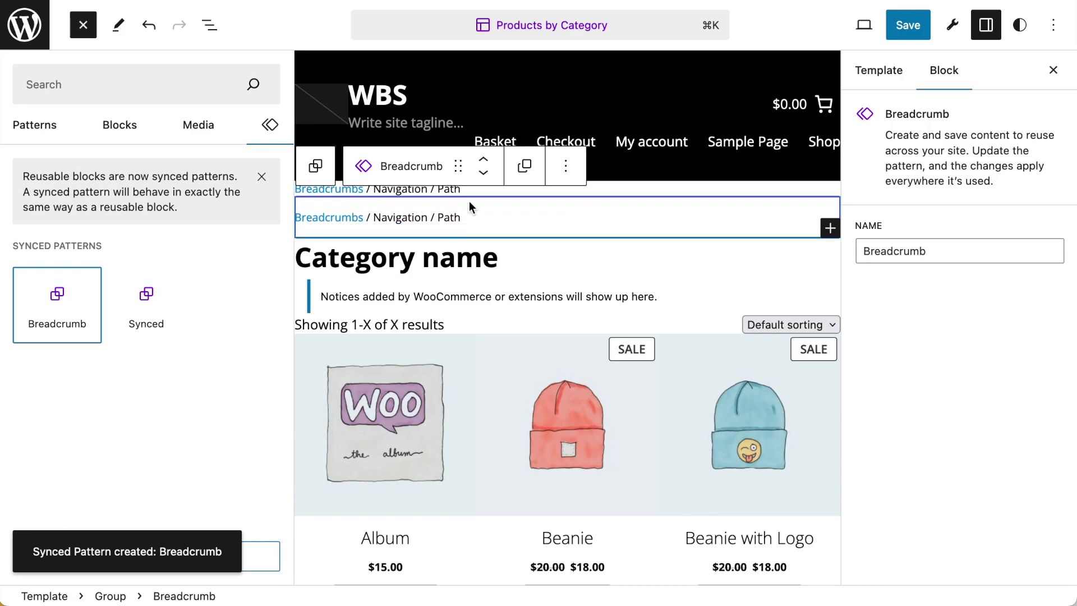
- Delete the original Store Breadcrumbs block above the inserted pattern, and select the Breadcrumb pattern
{"action": "left_click", "coordinate": [656, 191]}
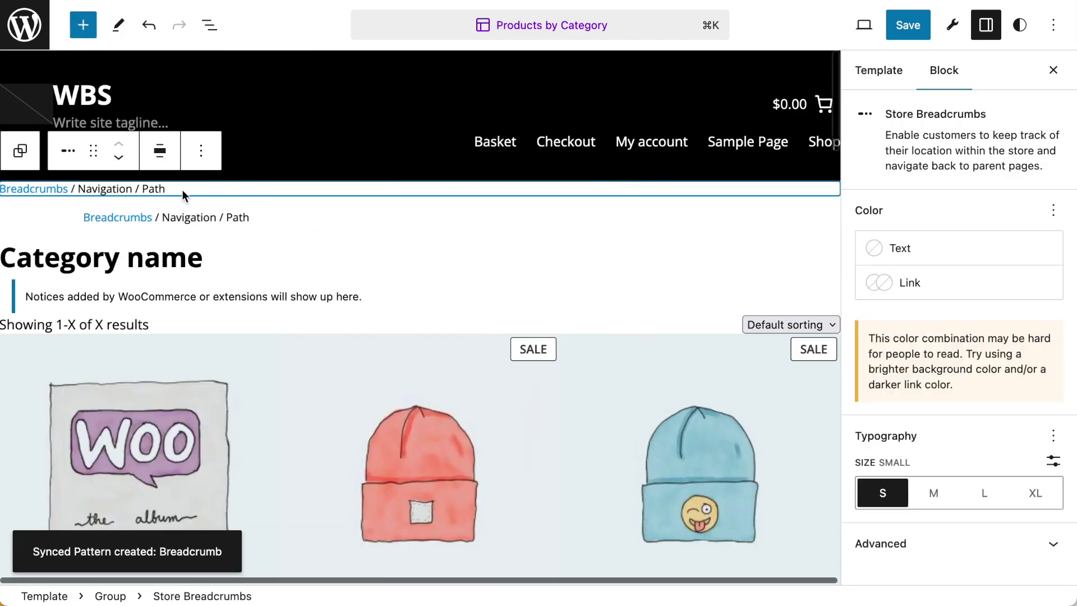
{"action": "left_click", "coordinate": [202, 152]}
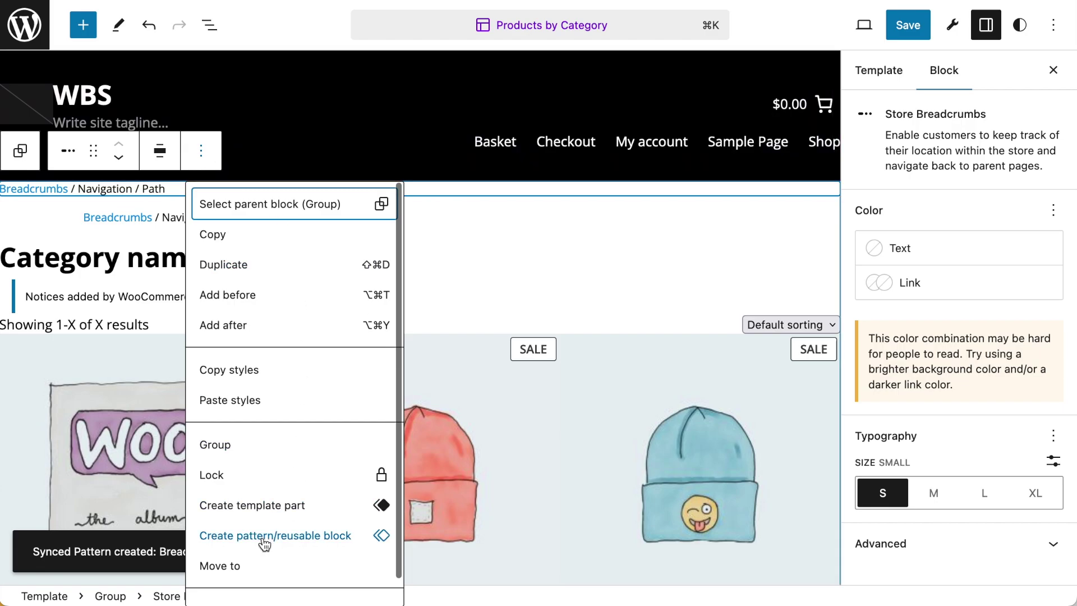
{"action": "scroll", "coordinate": [247, 567], "scroll_direction": "down", "scroll_amount": 1}
{"action": "left_click", "coordinate": [250, 579]}
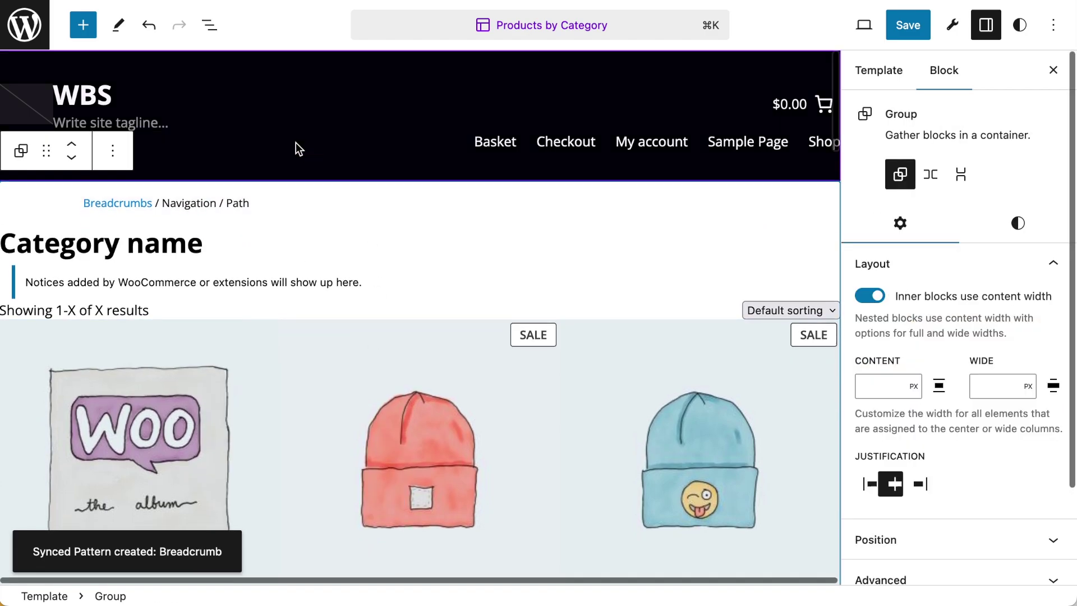
{"action": "left_click", "coordinate": [213, 191]}
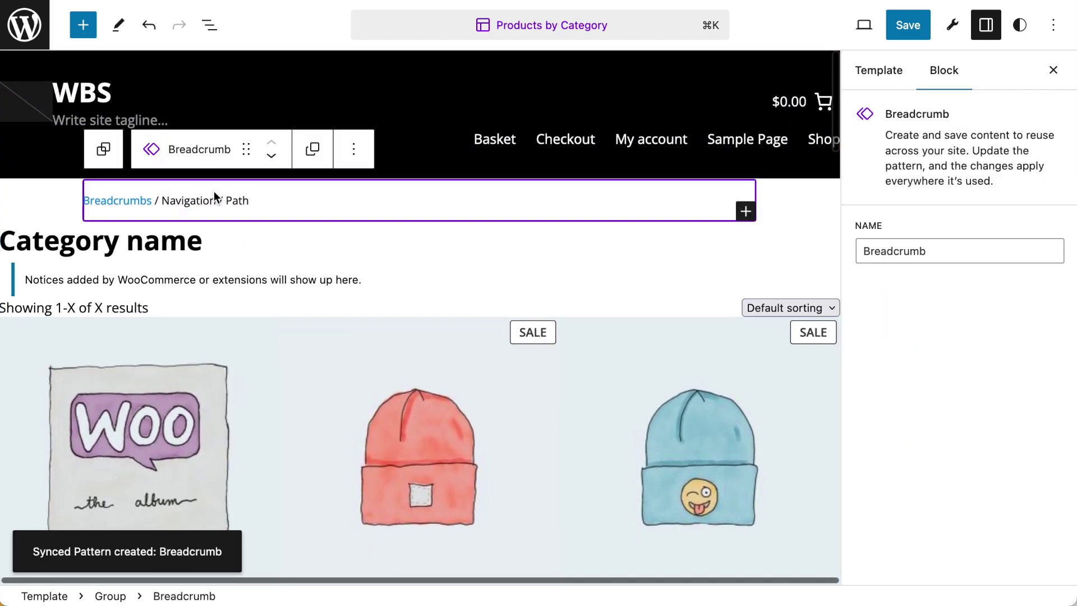
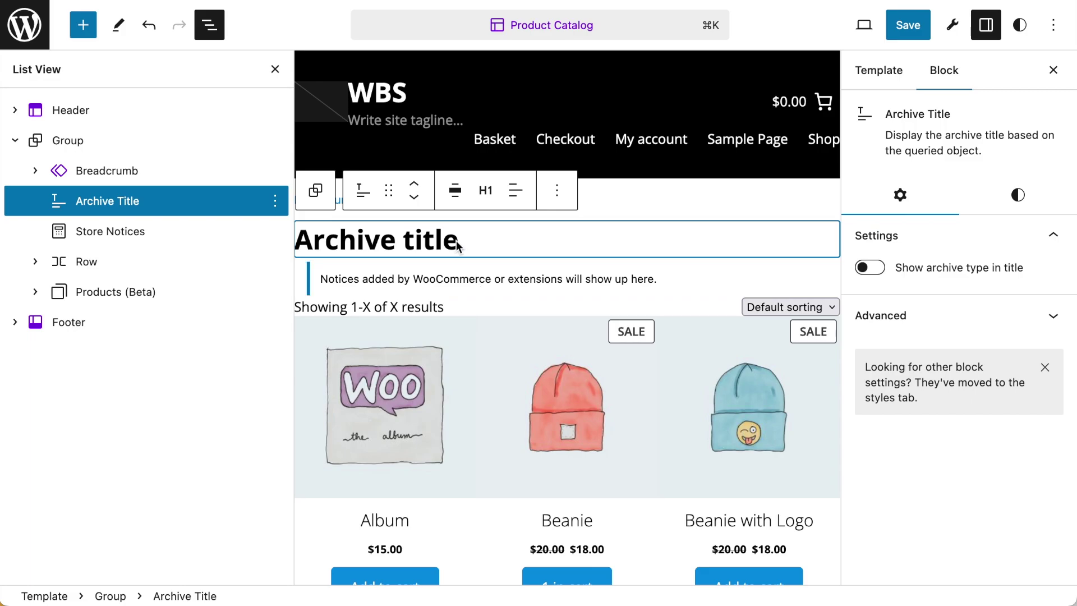
- Search the site-wide block styles for "archive title", then clear the search and leave the block list
{"action": "left_click", "coordinate": [1020, 26]}
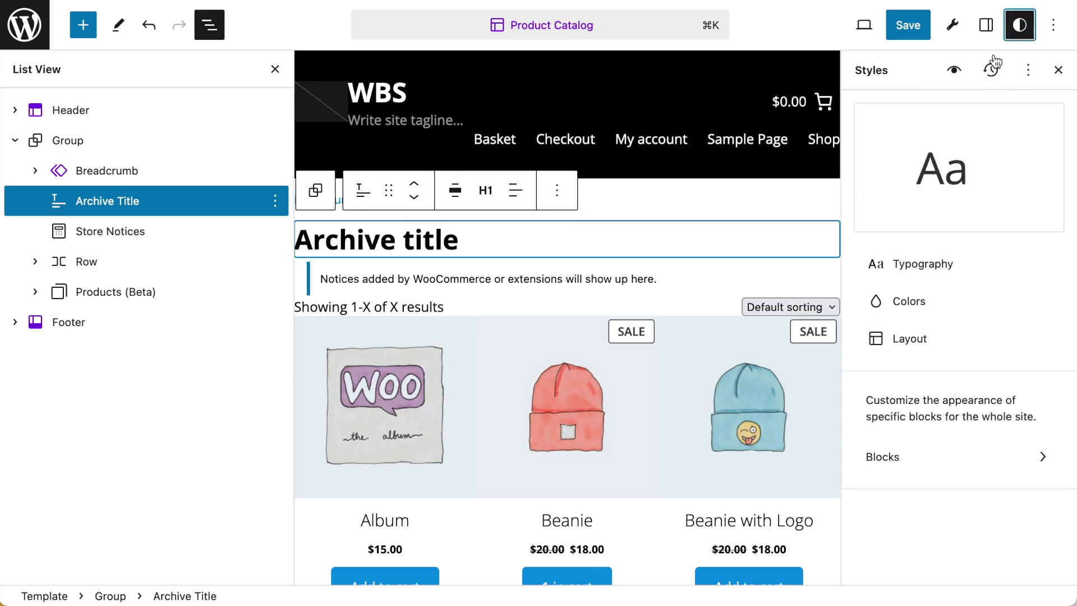
{"action": "left_click", "coordinate": [884, 459]}
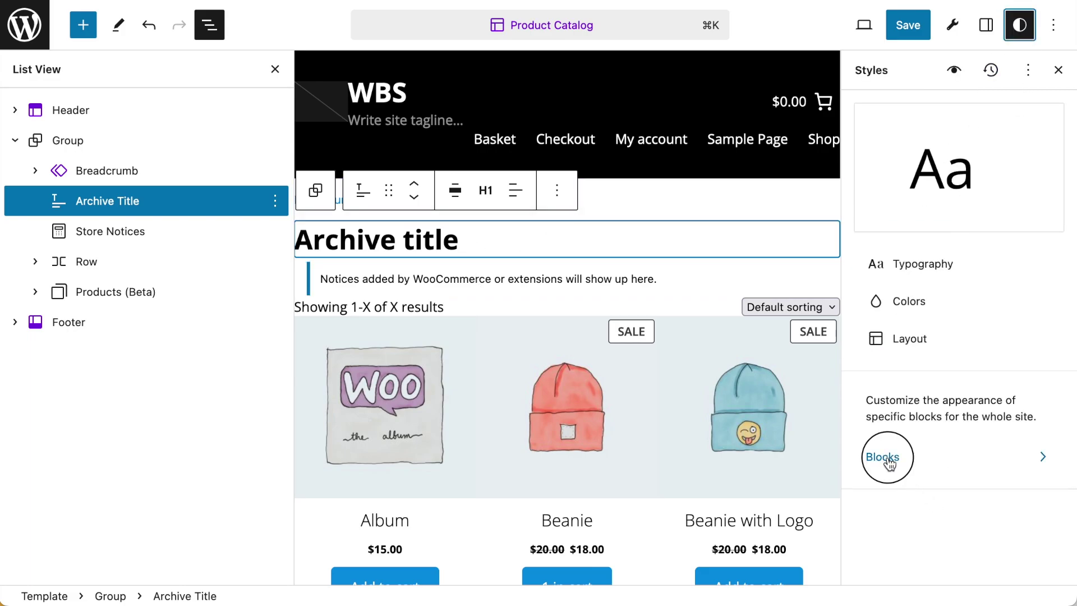
{"action": "left_click", "coordinate": [943, 192]}
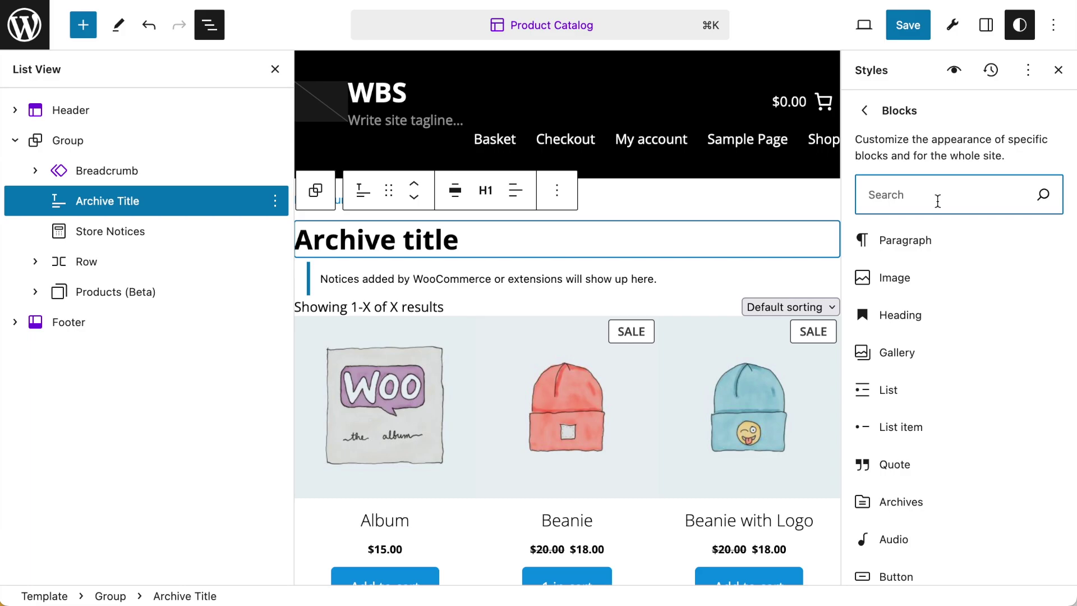
{"action": "type", "text": "archvi"}
{"action": "type", "text": "e"}
{"action": "key", "text": "BackSpace"}
{"action": "key", "text": "BackSpace"}
{"action": "key", "text": "BackSpace"}
{"action": "type", "text": "ive"}
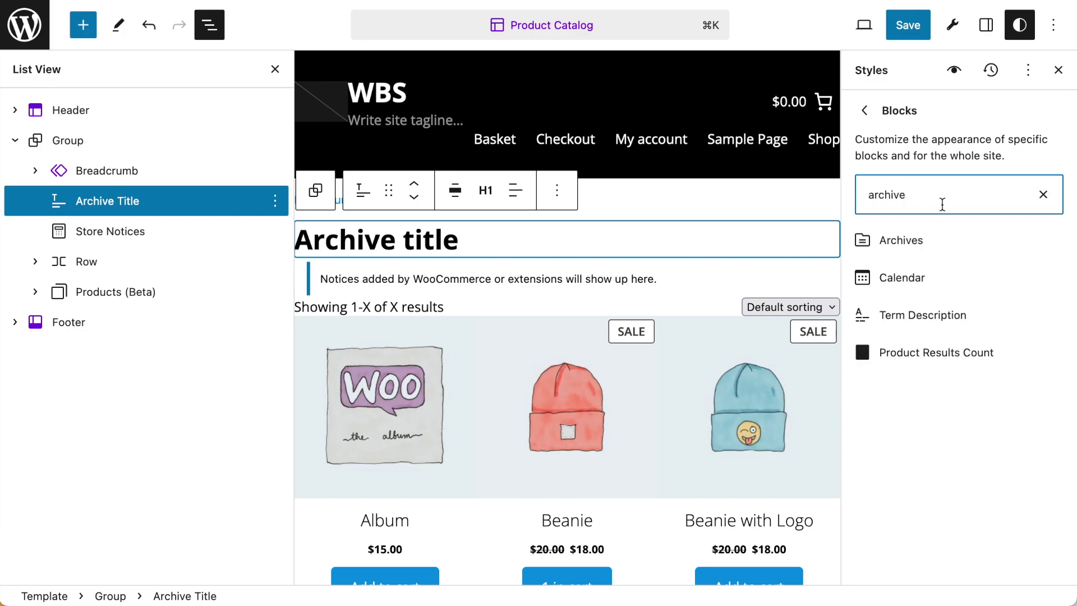
{"action": "type", "text": " title"}
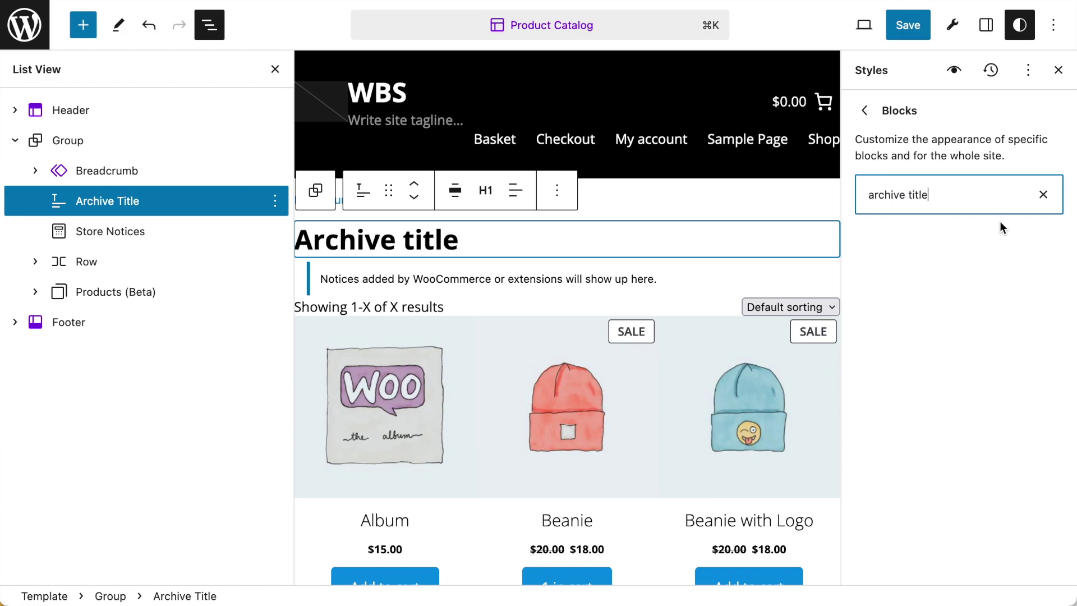
{"action": "triple_click", "coordinate": [947, 193]}
{"action": "key", "text": "BackSpace"}
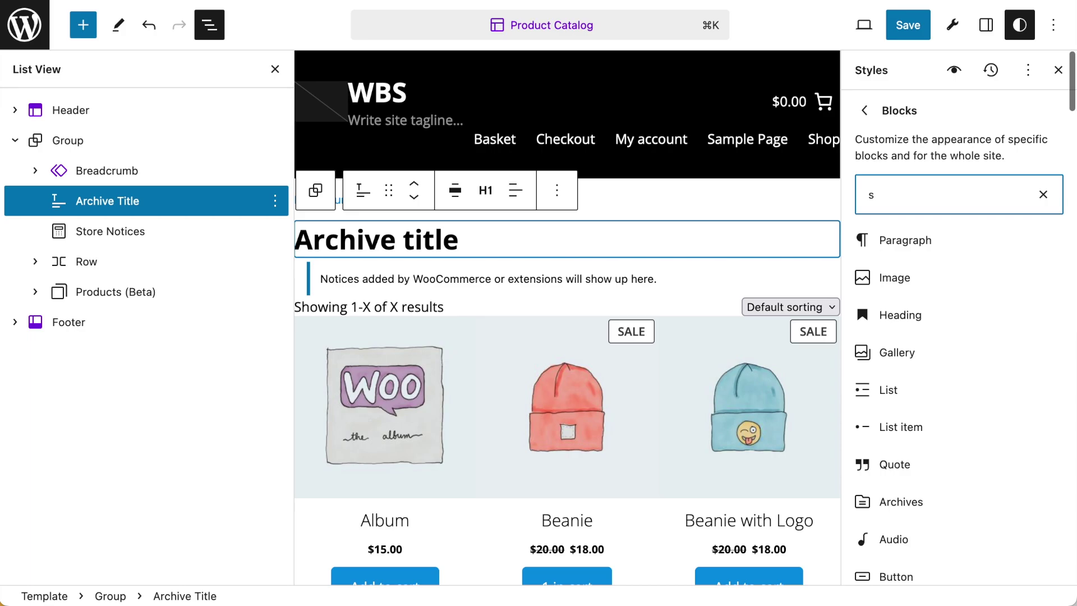
{"action": "left_click", "coordinate": [865, 110]}
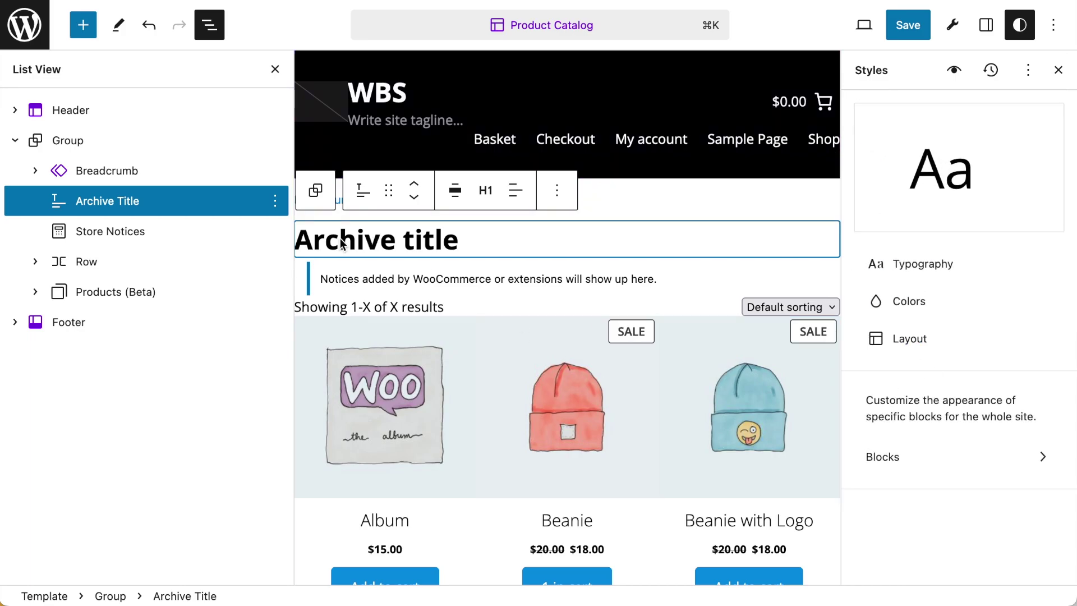
- Reopen the site-wide block styles and view the style settings for the Product template and Store Breadcrumbs blocks
{"action": "left_click", "coordinate": [1020, 24]}
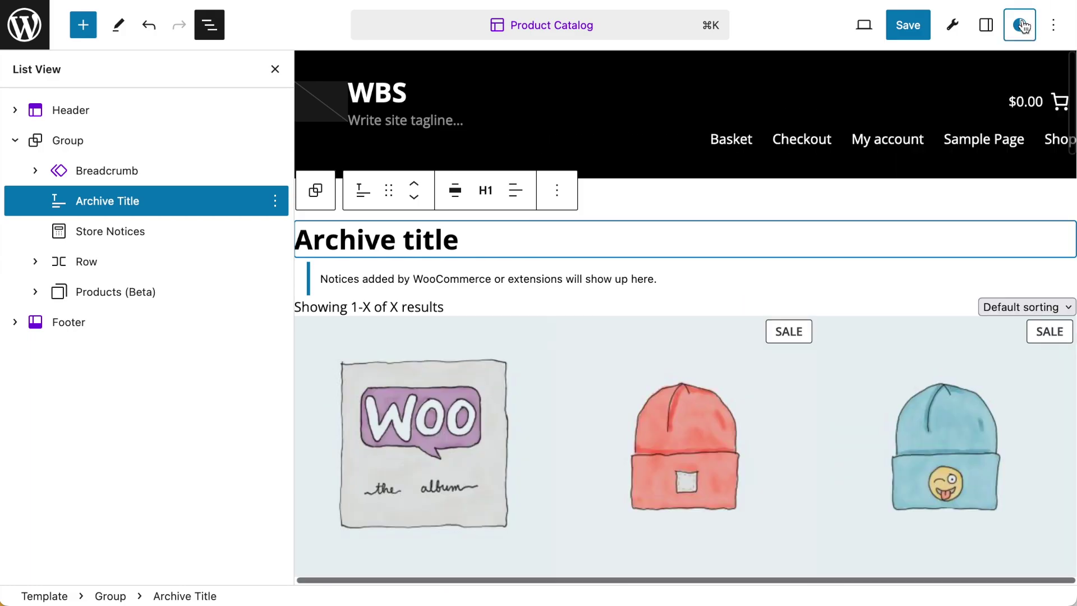
{"action": "left_click", "coordinate": [1020, 25]}
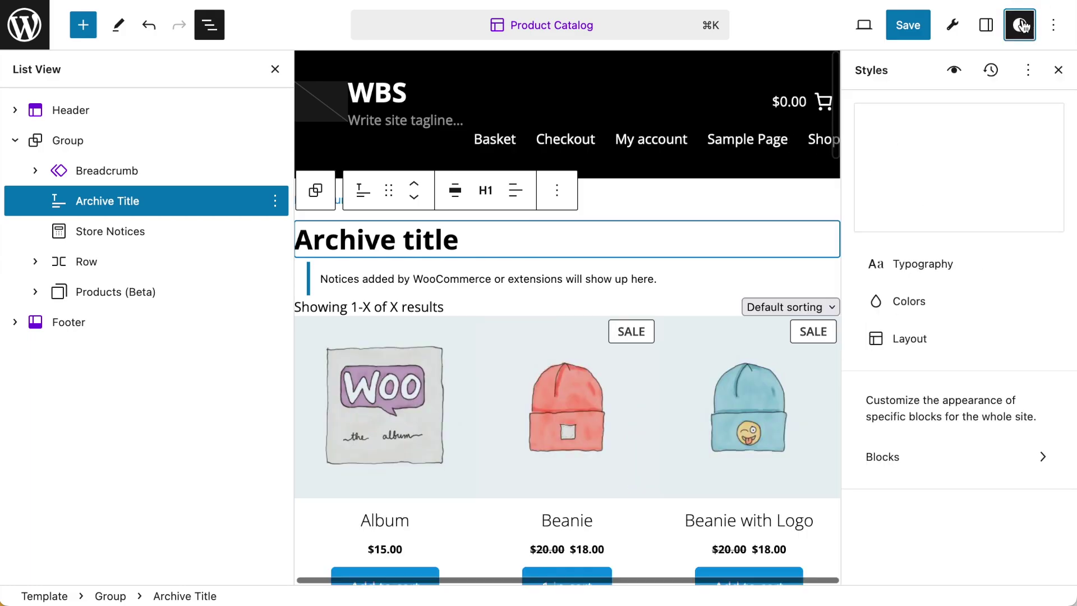
{"action": "left_click", "coordinate": [885, 458]}
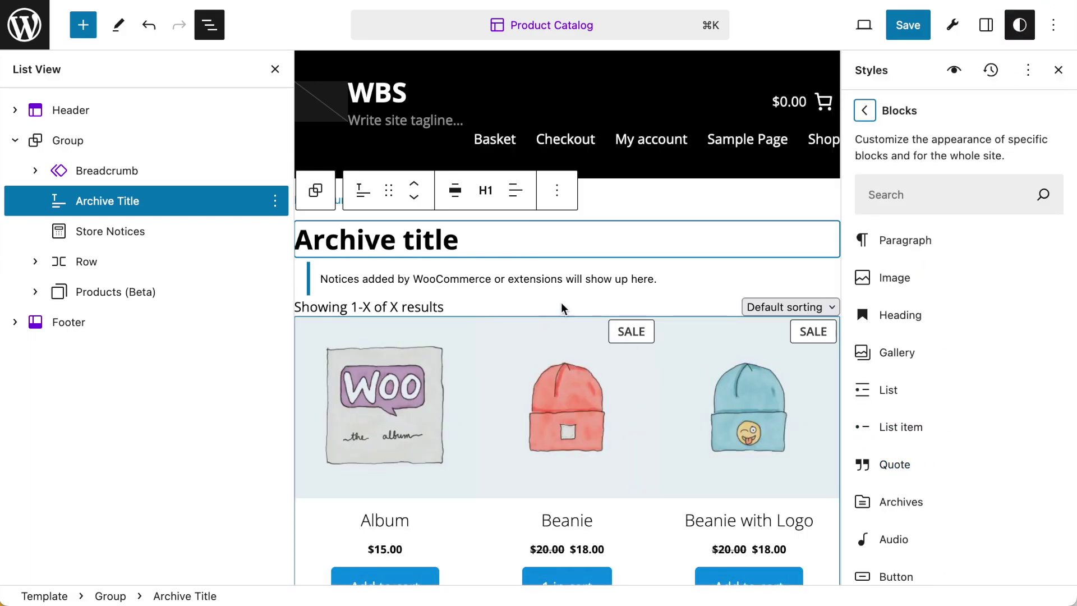
{"action": "left_click", "coordinate": [561, 330]}
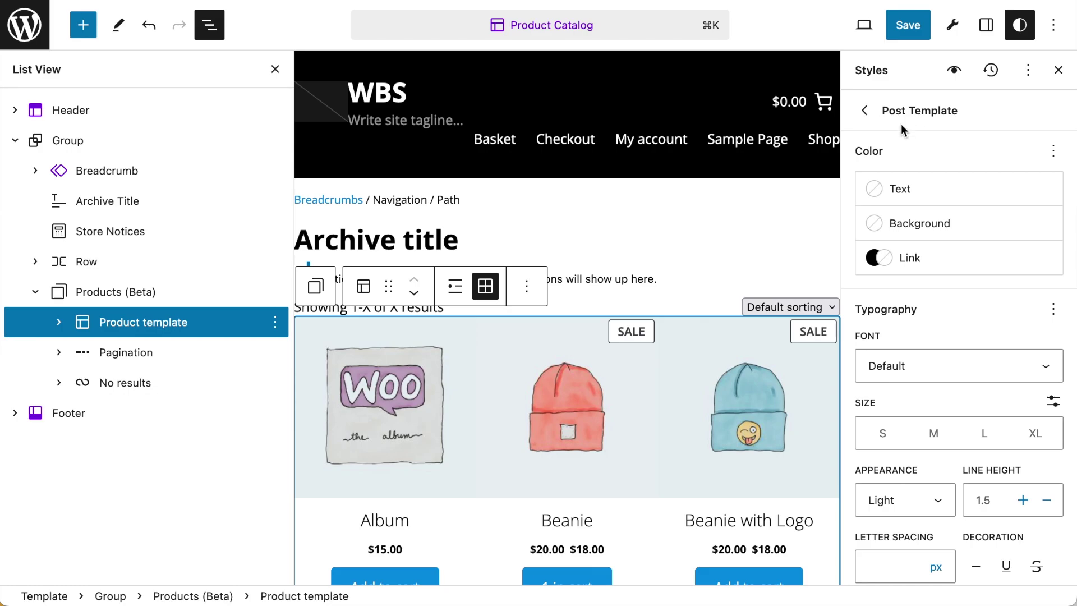
{"action": "left_click", "coordinate": [461, 201]}
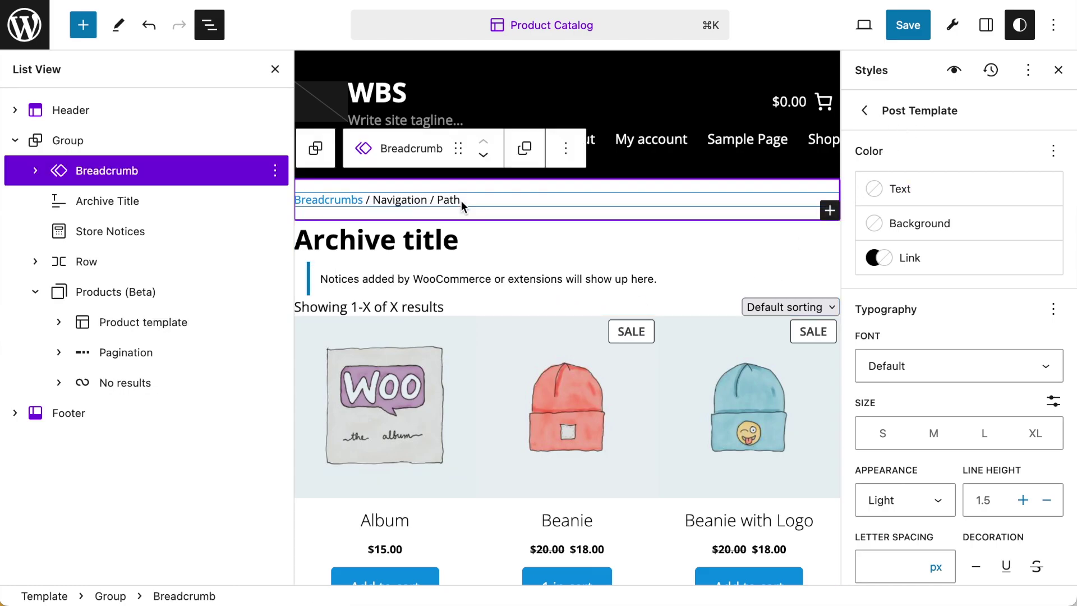
{"action": "left_click", "coordinate": [453, 198]}
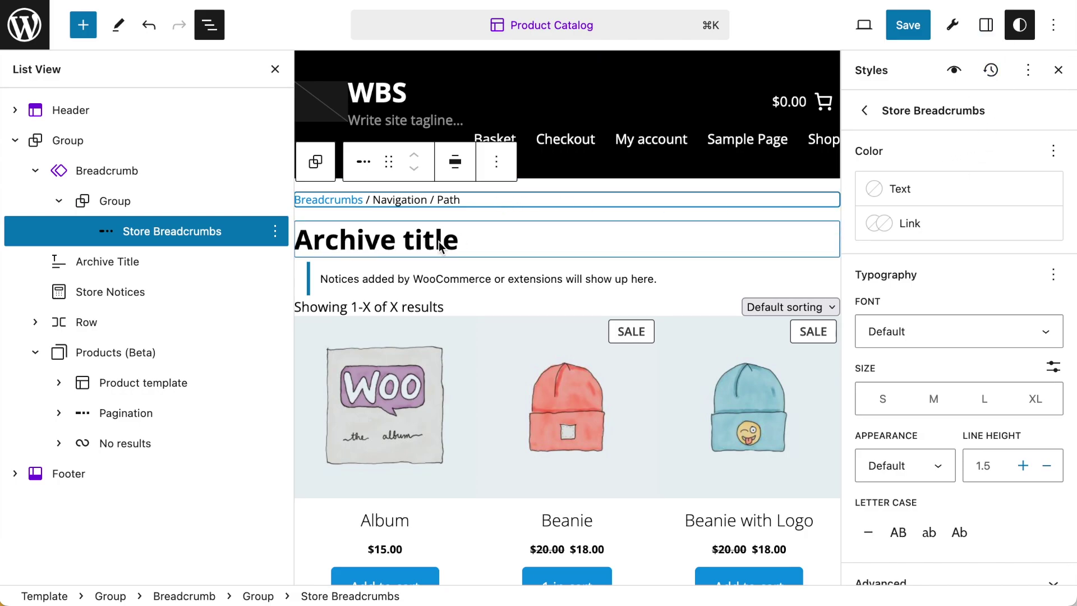
- Set only the bottom margin of the Archive Title block to preset 3 in the site-wide styles
{"action": "left_click", "coordinate": [411, 247]}
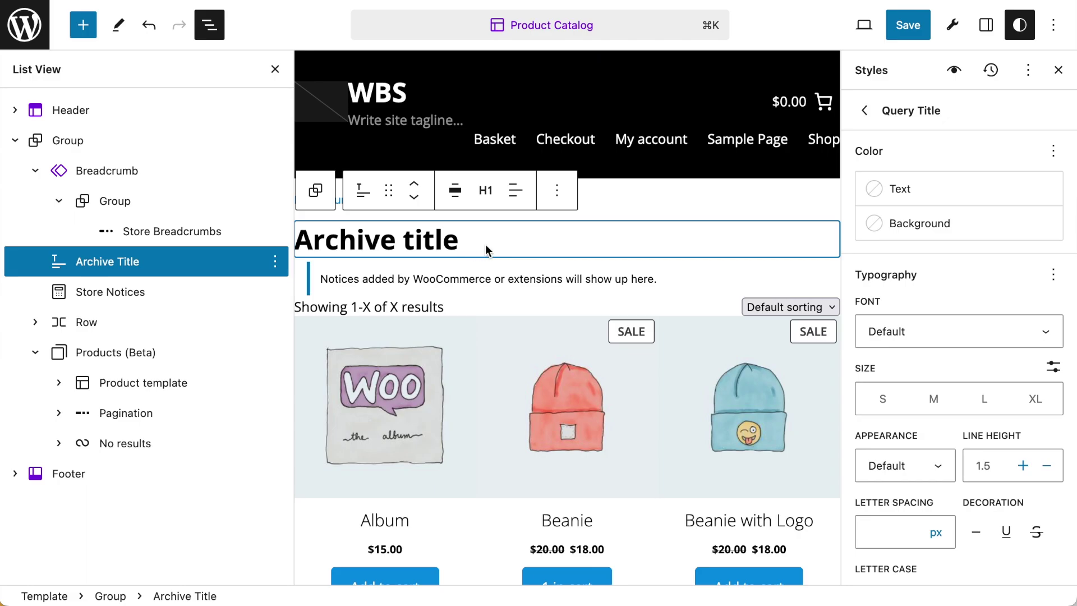
{"action": "scroll", "coordinate": [931, 284], "scroll_direction": "down", "scroll_amount": 6}
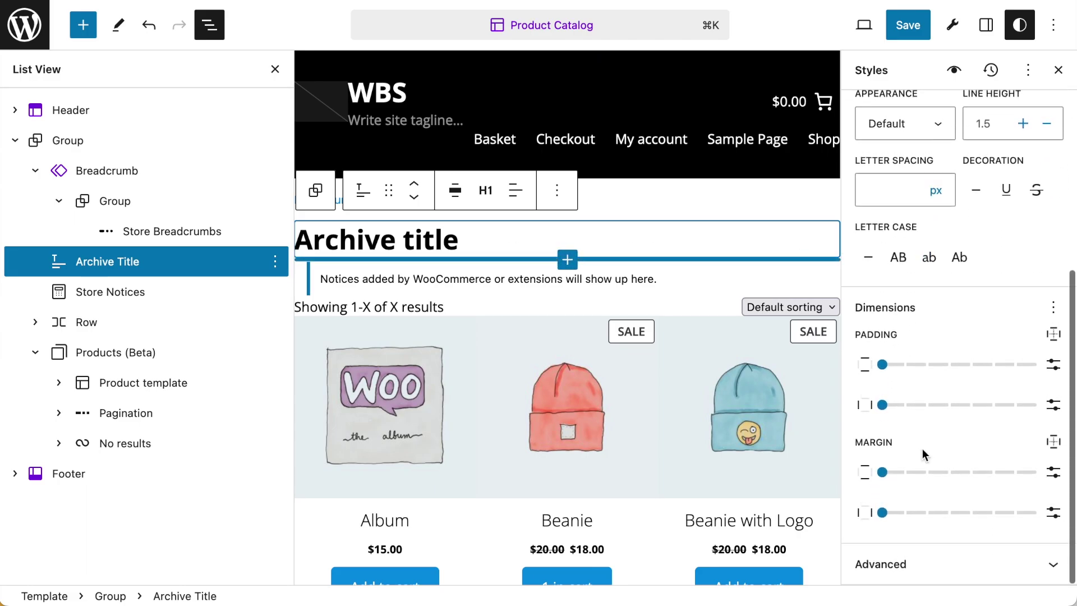
{"action": "left_click", "coordinate": [1053, 443]}
{"action": "left_click", "coordinate": [993, 324]}
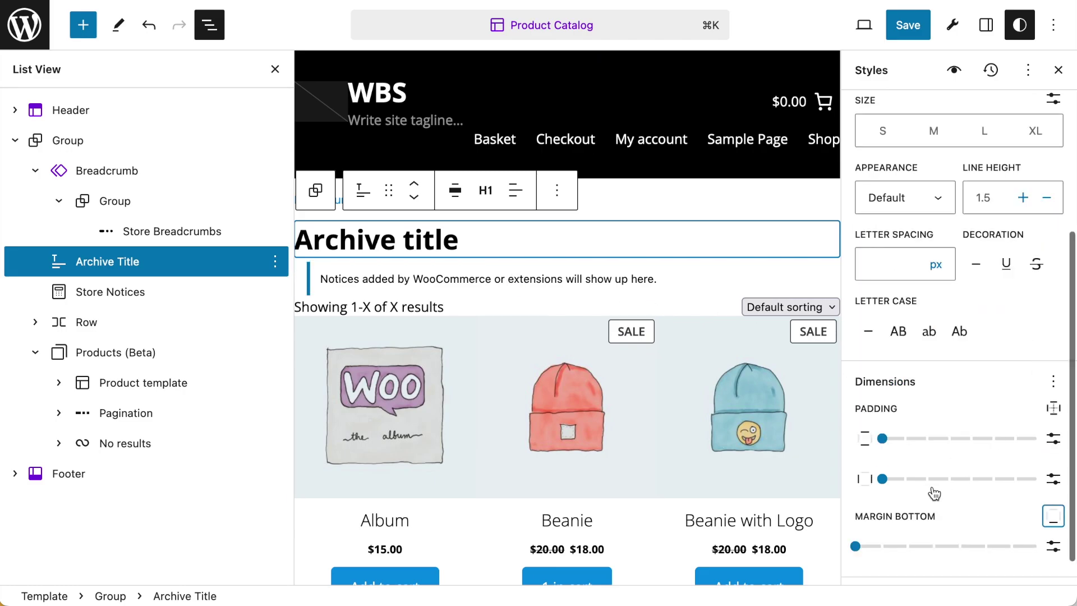
{"action": "left_click_drag", "start_coordinate": [855, 512], "coordinate": [933, 515]}
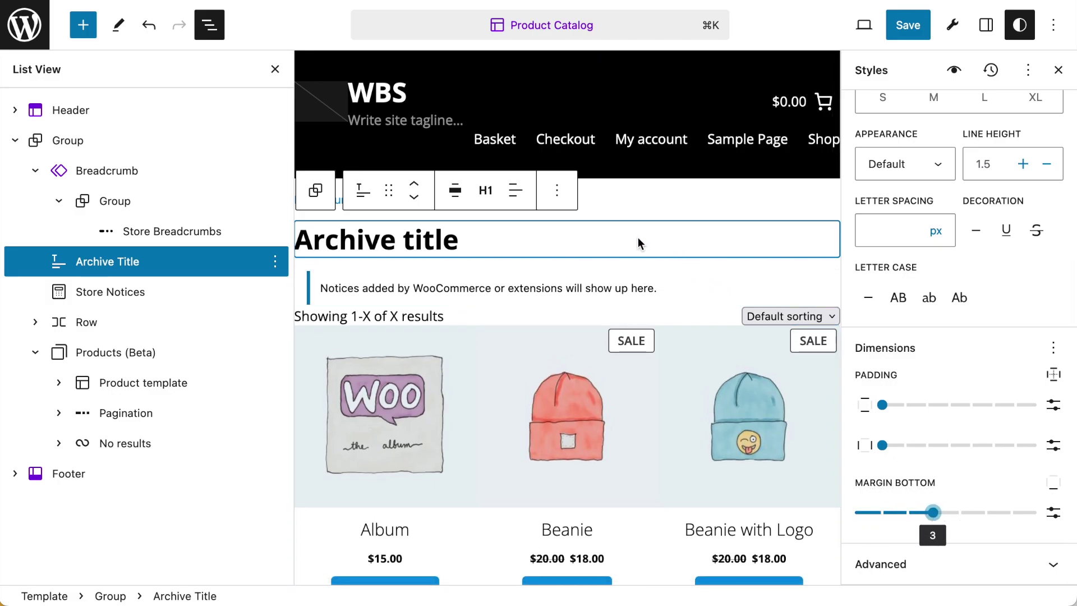
{"action": "scroll", "coordinate": [638, 237], "scroll_direction": "down", "scroll_amount": 2}
{"action": "scroll", "coordinate": [638, 237], "scroll_direction": "down", "scroll_amount": 2}
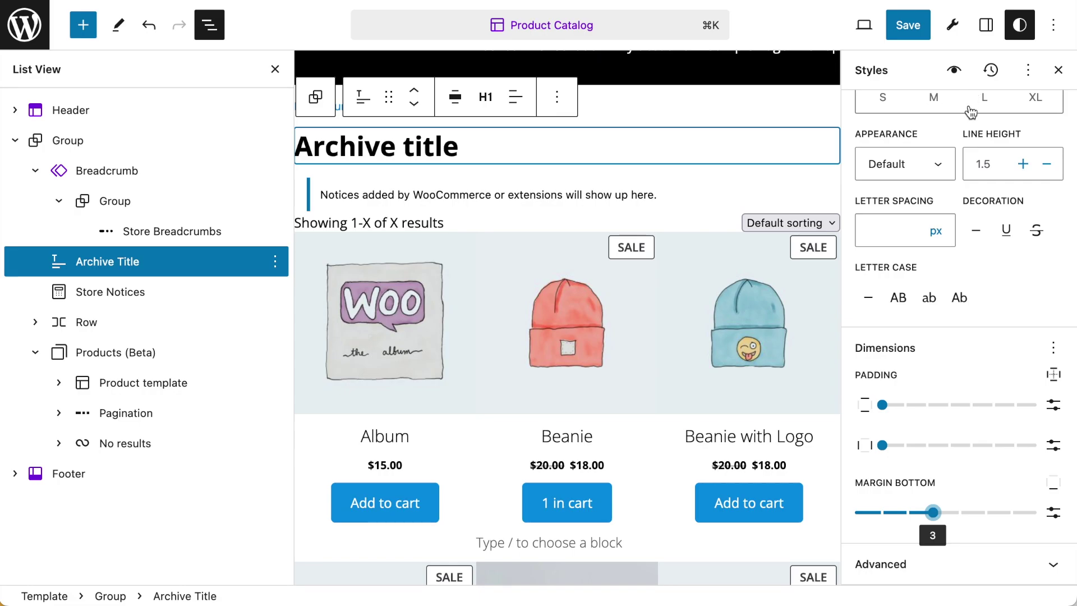
{"action": "scroll", "coordinate": [978, 160], "scroll_direction": "up", "scroll_amount": 5}
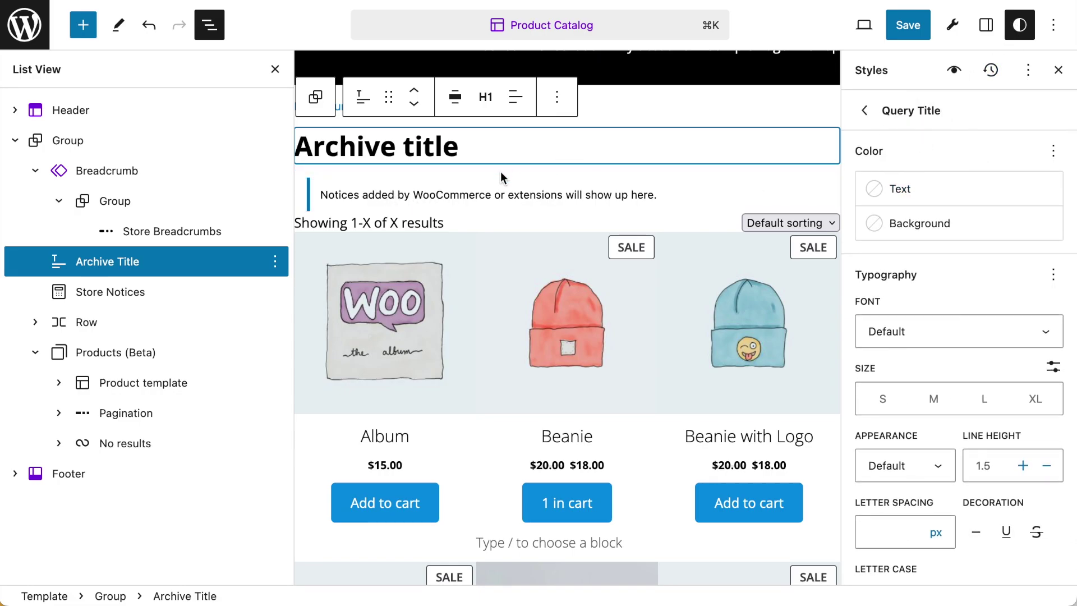
- Check the site-wide style options for the Store Notices and Product Image blocks
{"action": "left_click", "coordinate": [491, 193]}
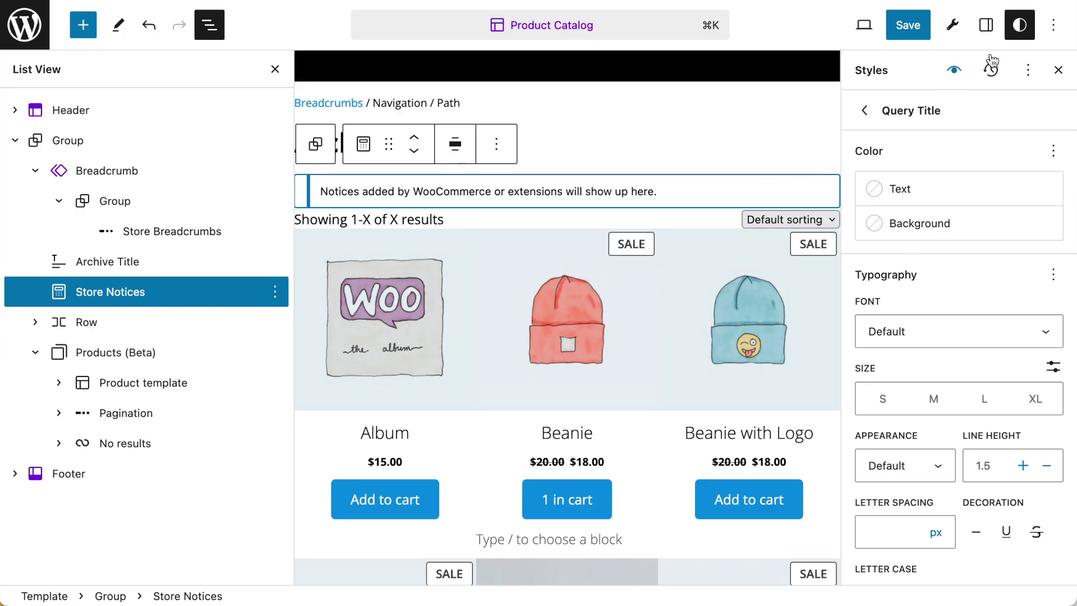
{"action": "left_click", "coordinate": [526, 284]}
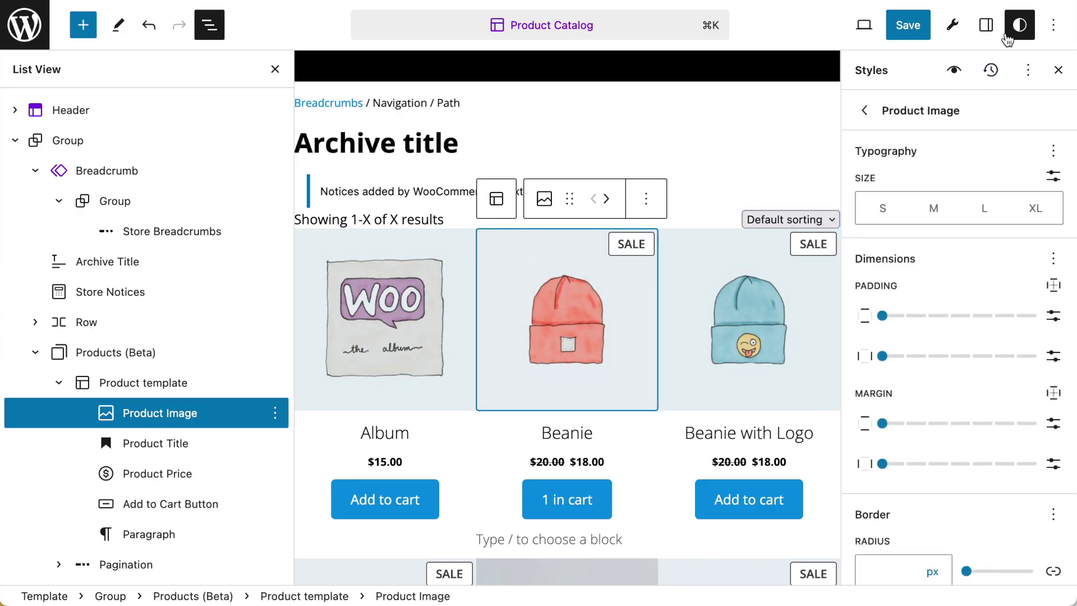
{"action": "left_click", "coordinate": [411, 194]}
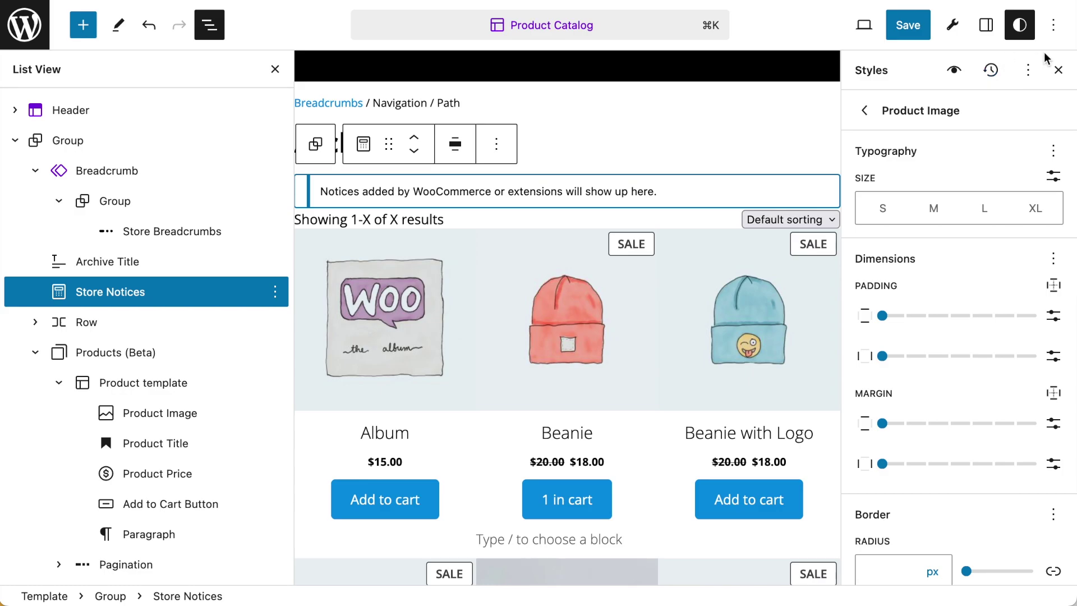
- Wrap the Store Notices block of the Product Catalog template in a Group and expand that Group in the block outline
{"action": "left_click", "coordinate": [986, 27]}
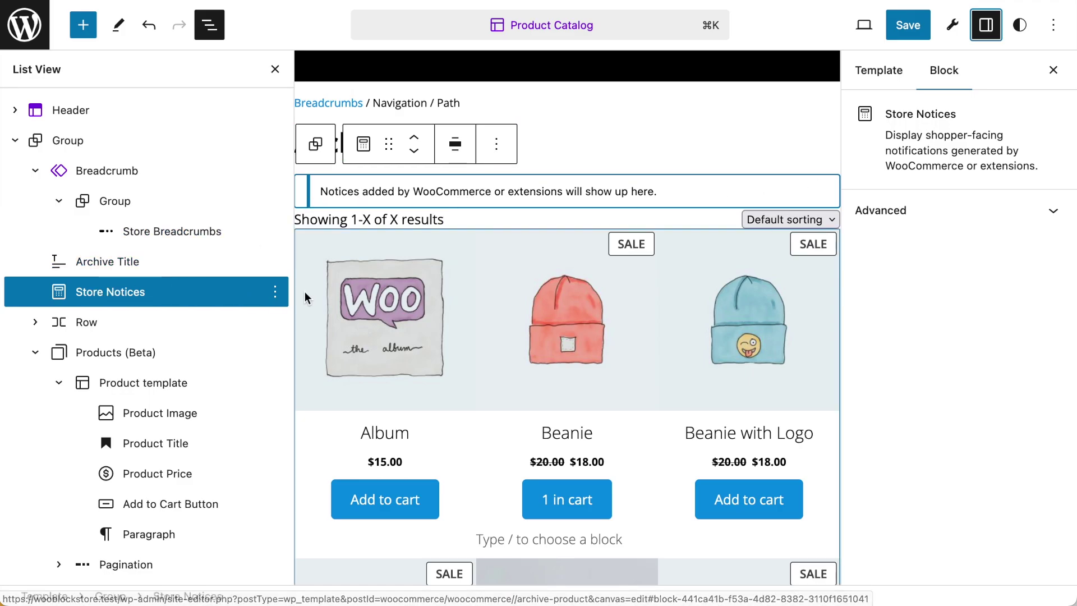
{"action": "left_click", "coordinate": [275, 292]}
{"action": "left_click", "coordinate": [302, 471]}
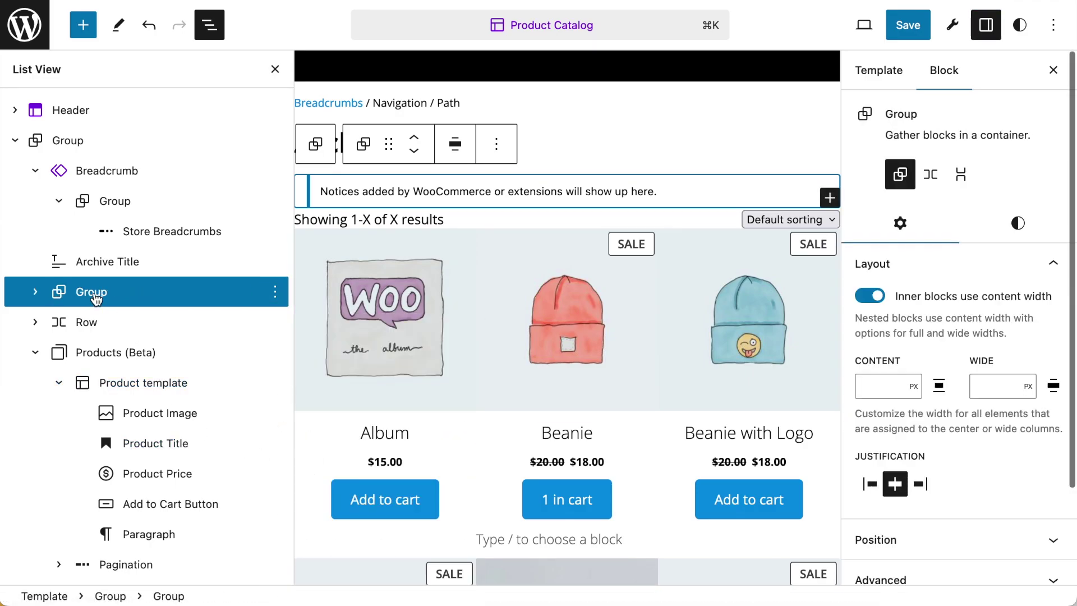
{"action": "left_click", "coordinate": [35, 291]}
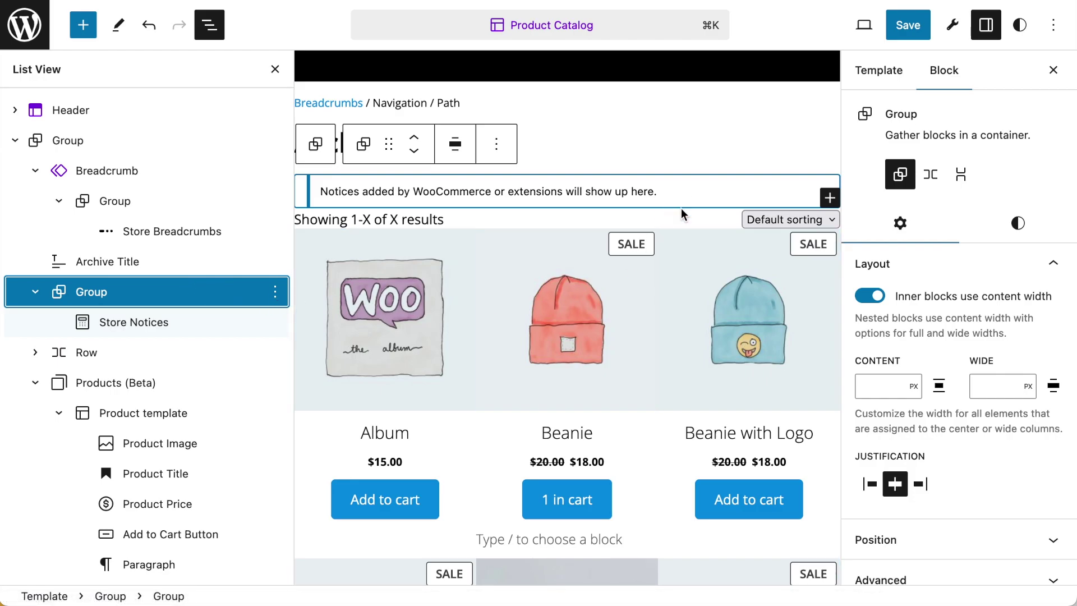
{"action": "scroll", "coordinate": [692, 240], "scroll_direction": "down", "scroll_amount": 5}
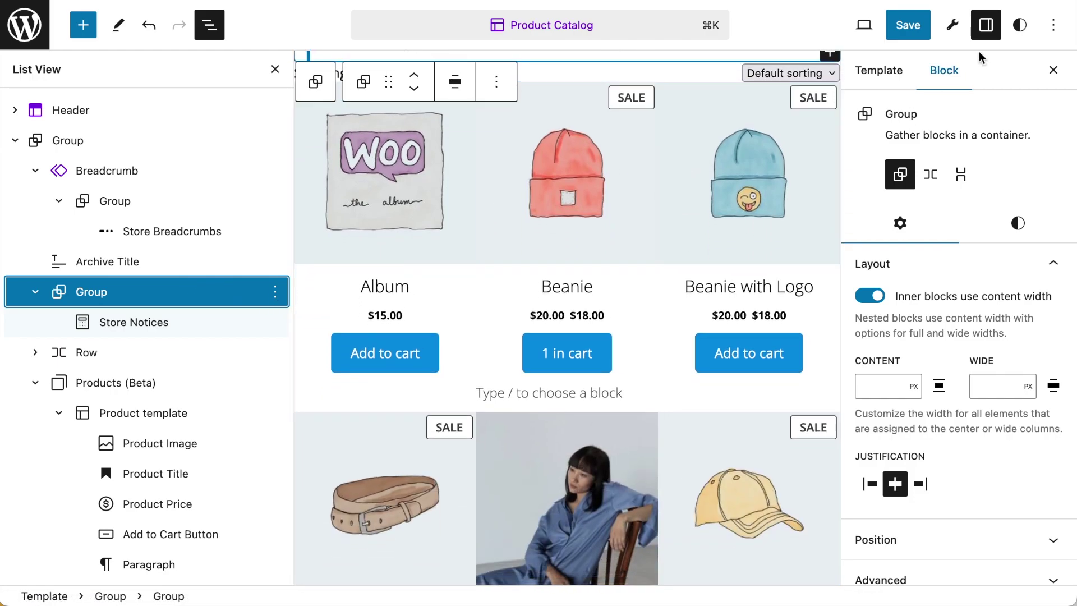
{"action": "scroll", "coordinate": [632, 272], "scroll_direction": "up", "scroll_amount": 6}
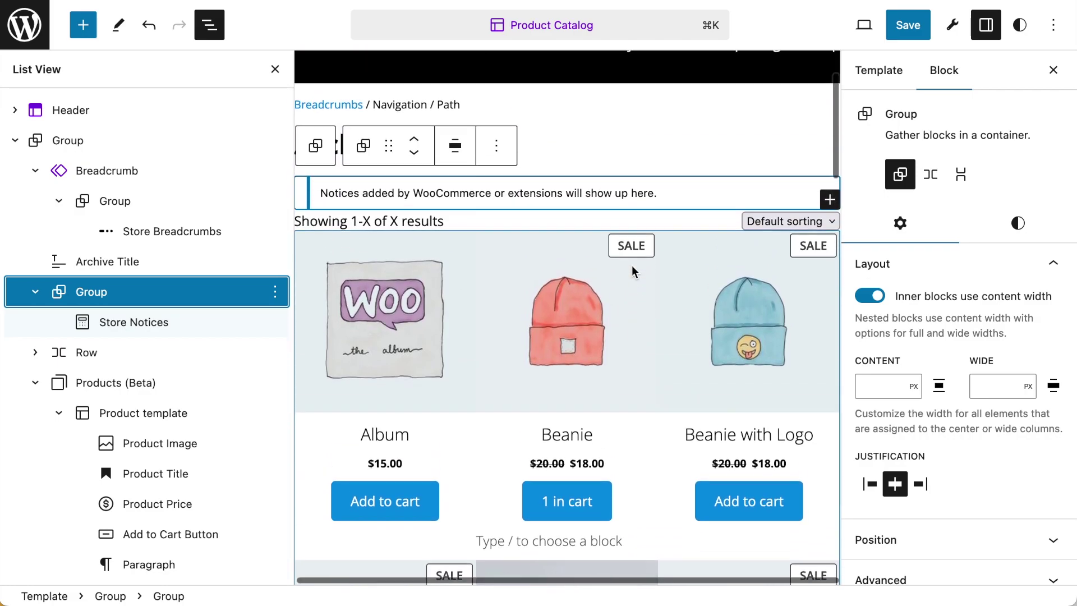